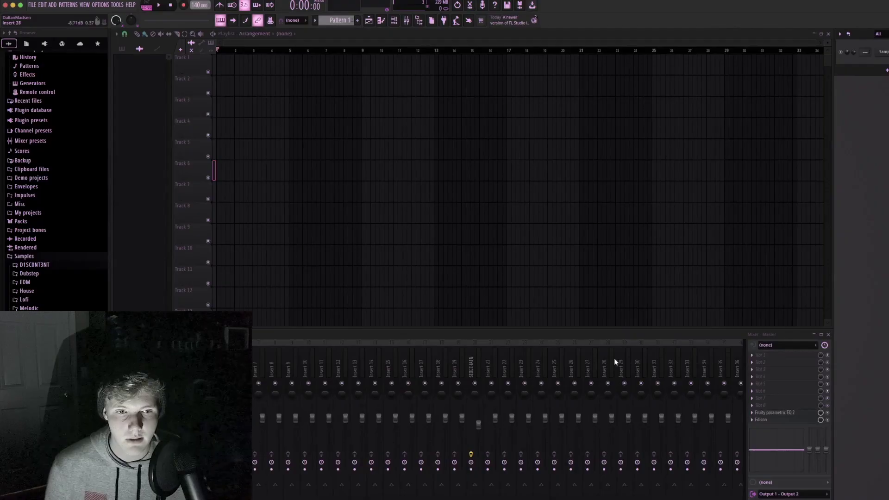
Assign an audio input to mixer Insert 30 so it is ready for recording.
click(634, 364)
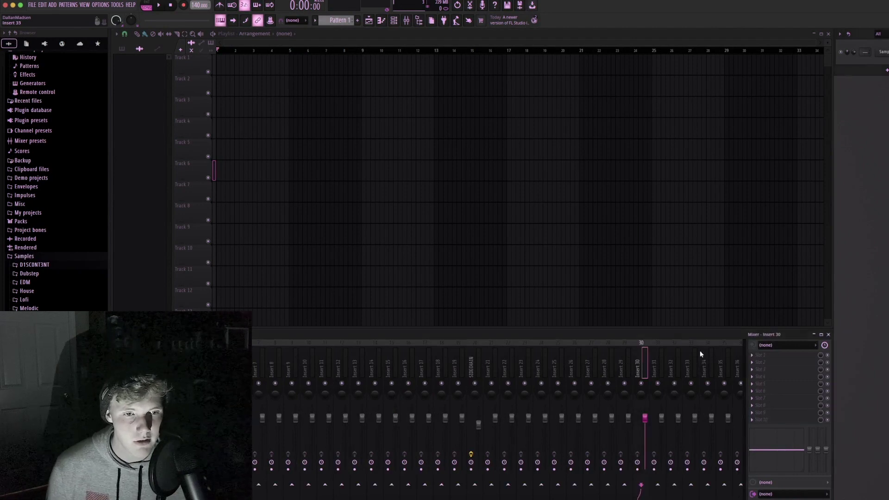
click(805, 346)
click(798, 360)
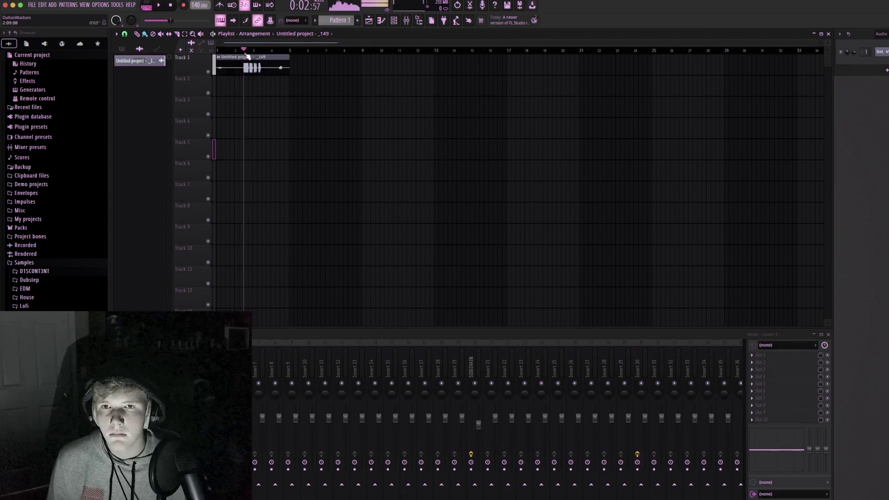
Play back the recorded audio clip on Track 1 and close its channel settings.
key(space)
key(space)
scroll(248, 54, up, 4)
key(space)
key(space)
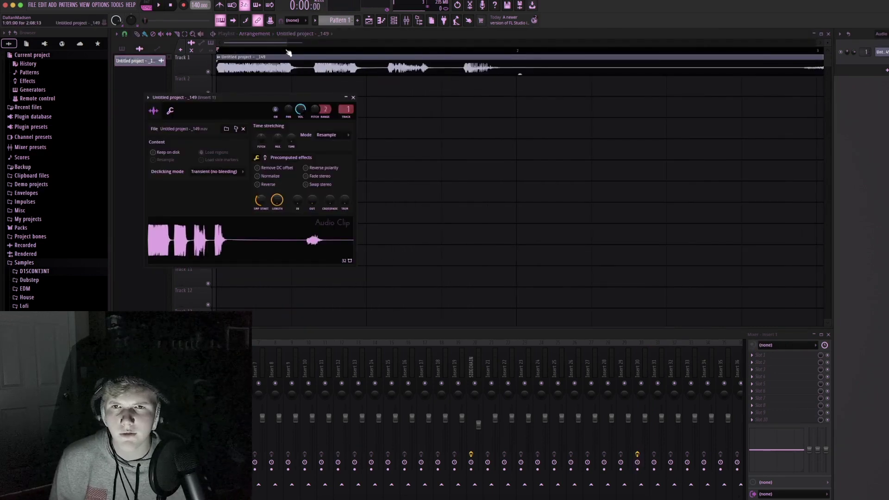
key(Escape)
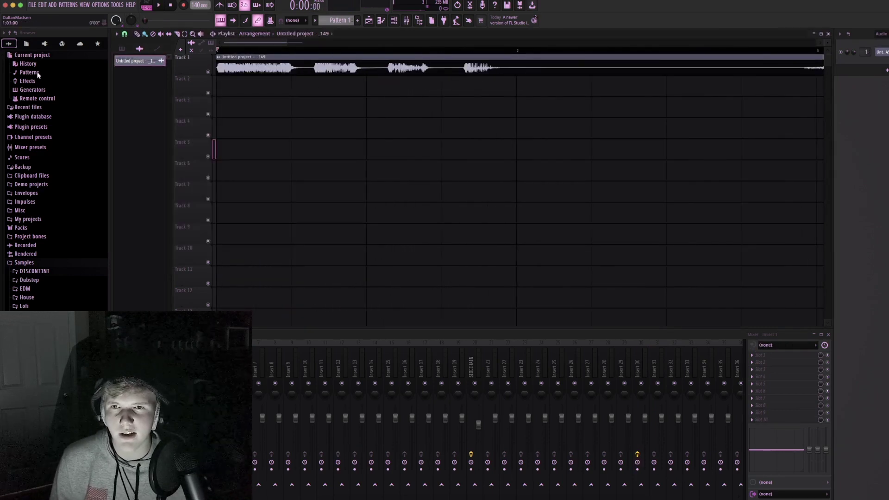
key(space)
key(space)
key(space)
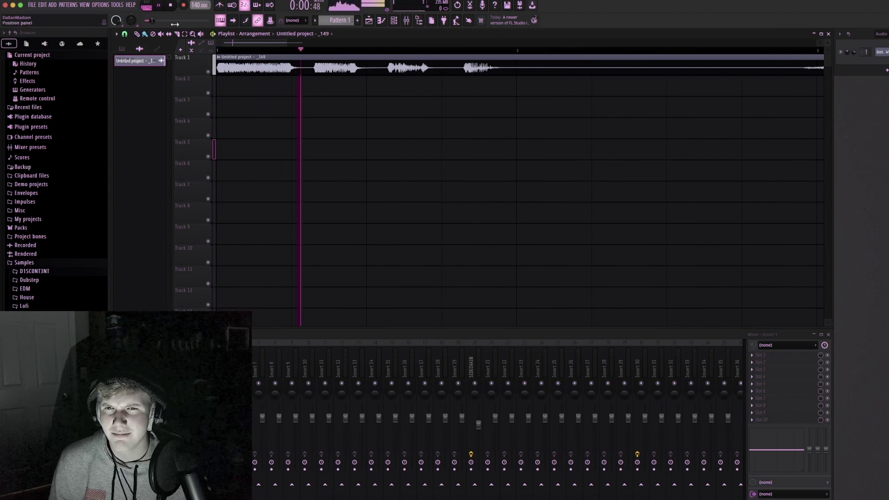
key(space)
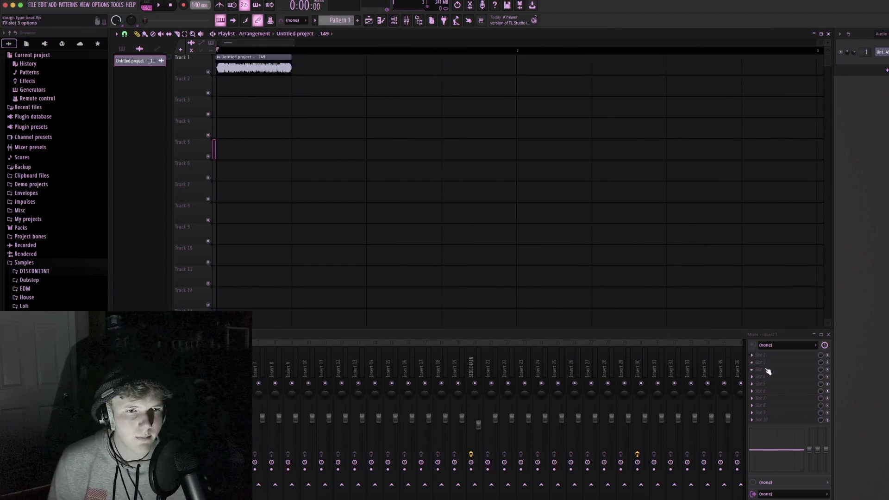
Load Portal on Insert 1 and audition the Surface Smudge, Time Traveler, Pitch Pivot and Pitch A Fit presets.
click(766, 370)
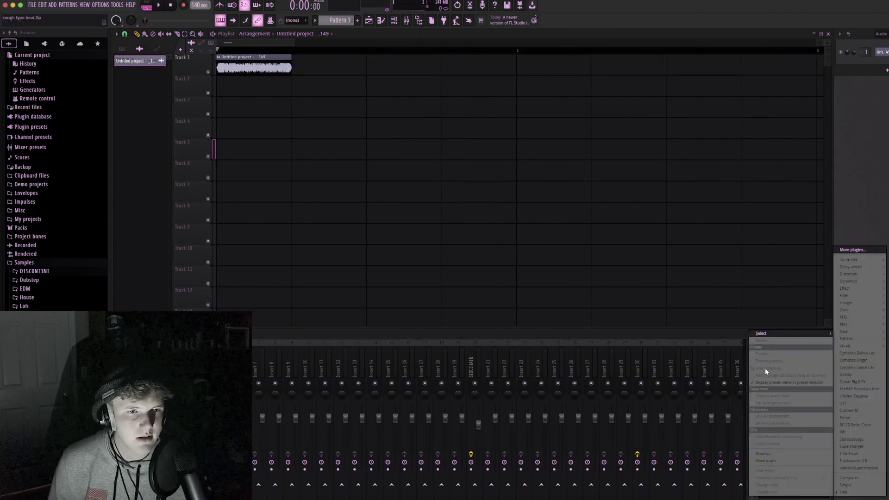
click(858, 417)
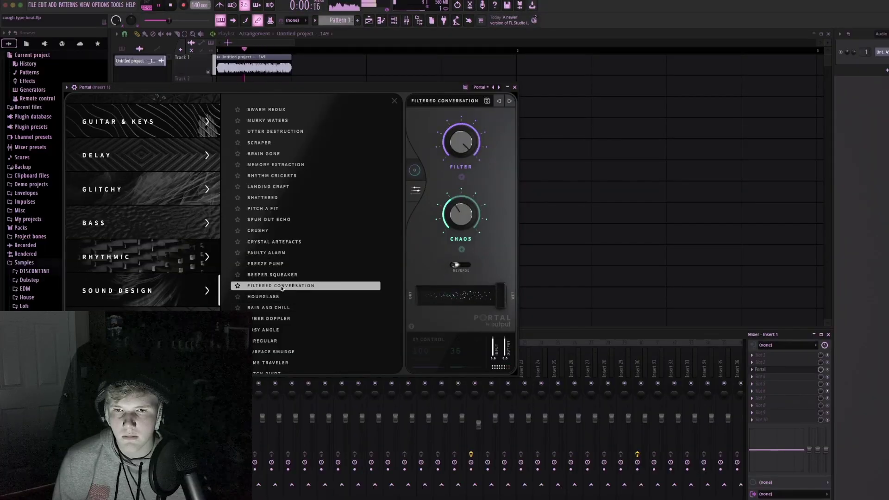
scroll(275, 303, down, 1)
click(273, 313)
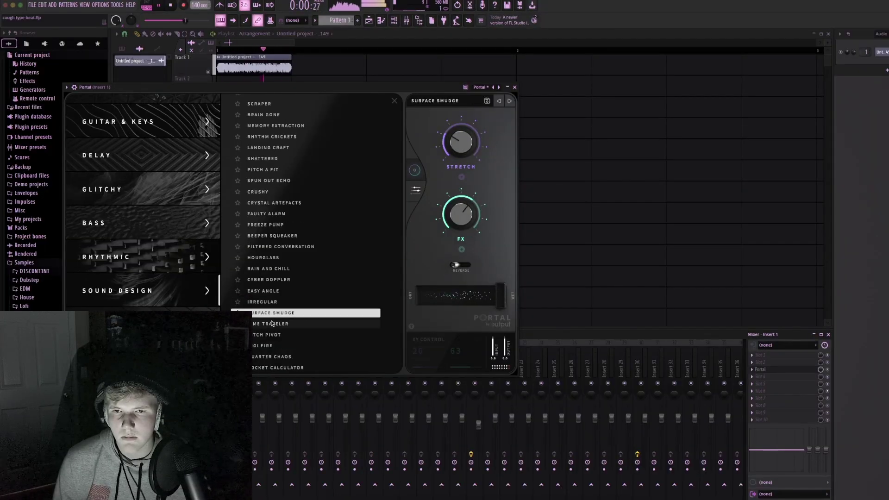
click(271, 325)
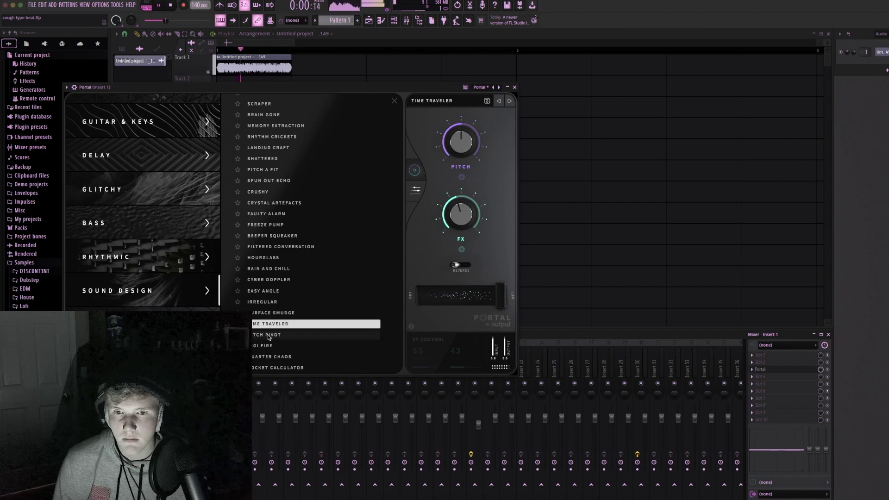
click(268, 335)
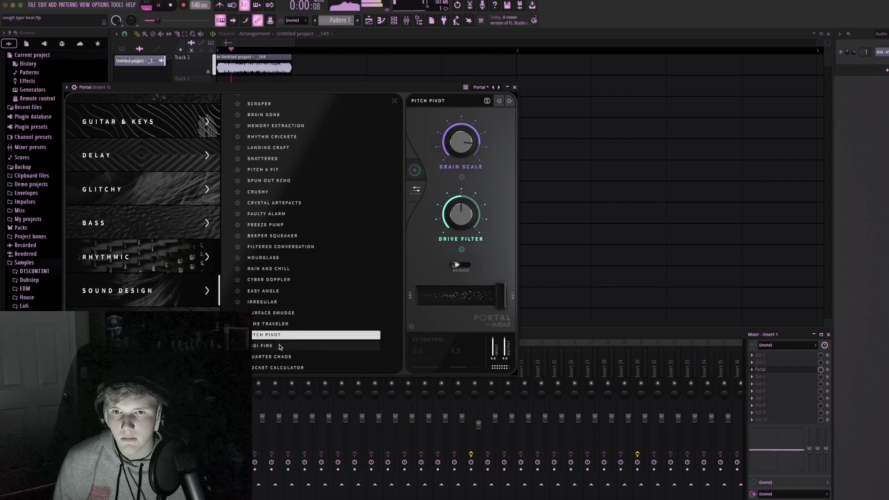
click(287, 170)
scroll(292, 190, up, 1)
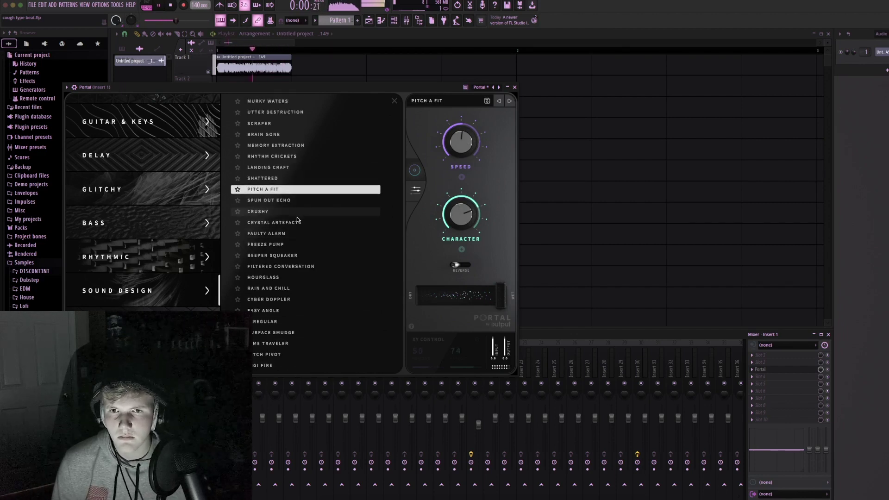
key(space)
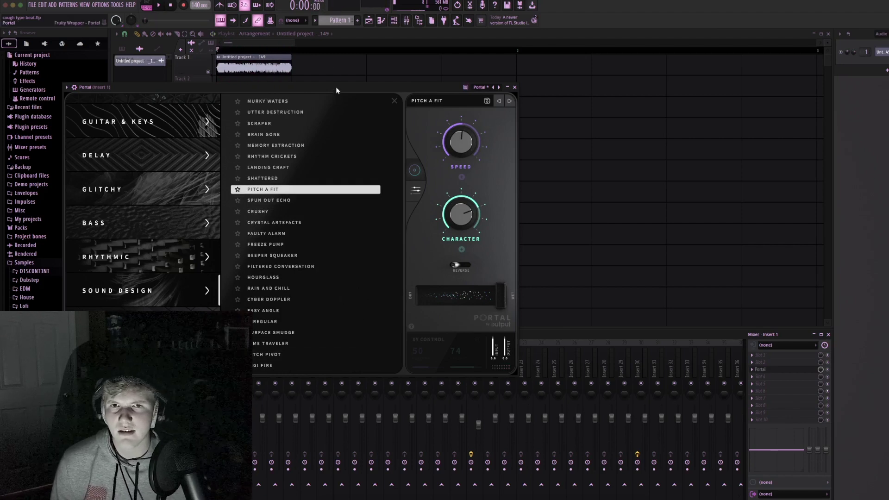
drag(336, 87, 371, 71)
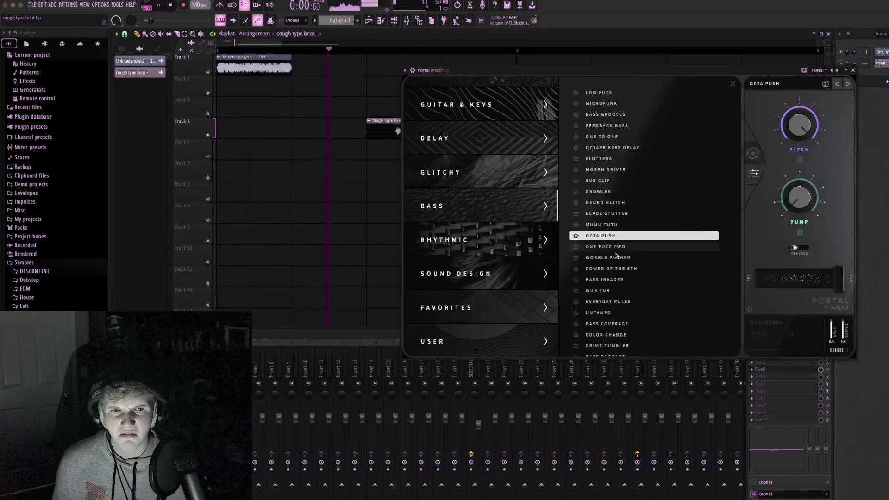
Capture the sound processed with Portal's Untamed preset in the master's Edison and place it on playlist Track 1.
key(space)
click(130, 416)
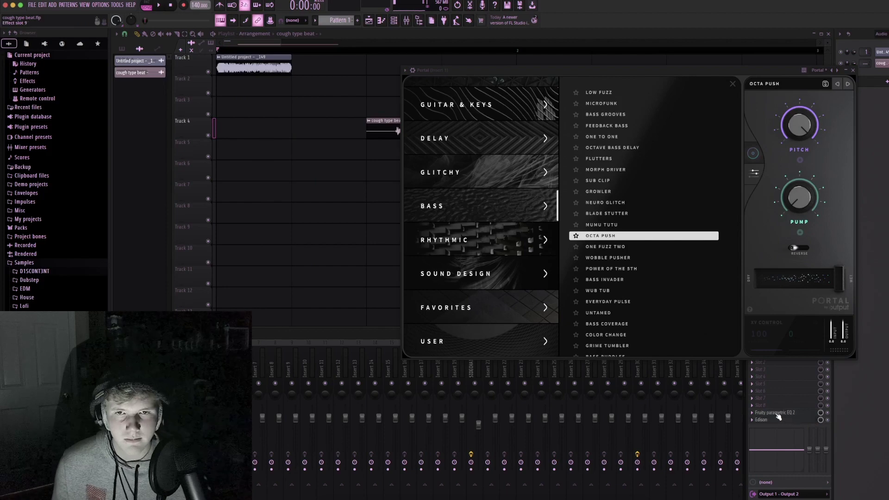
click(794, 420)
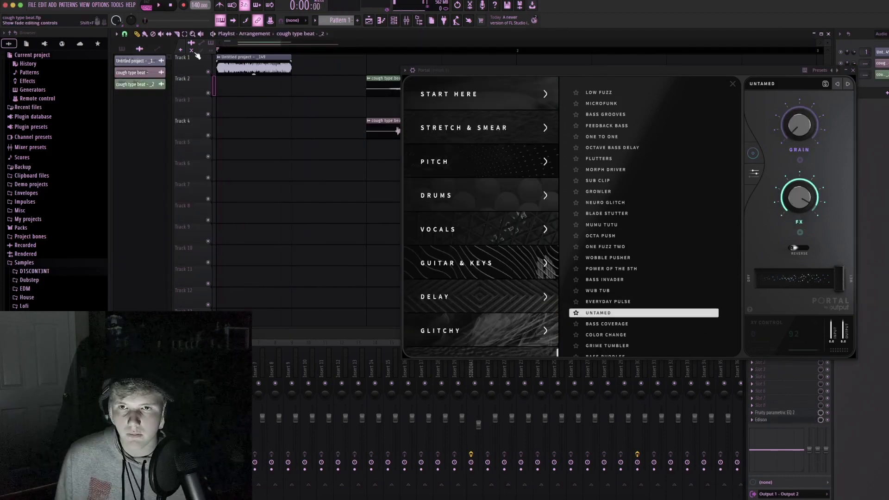
key(space)
key(space)
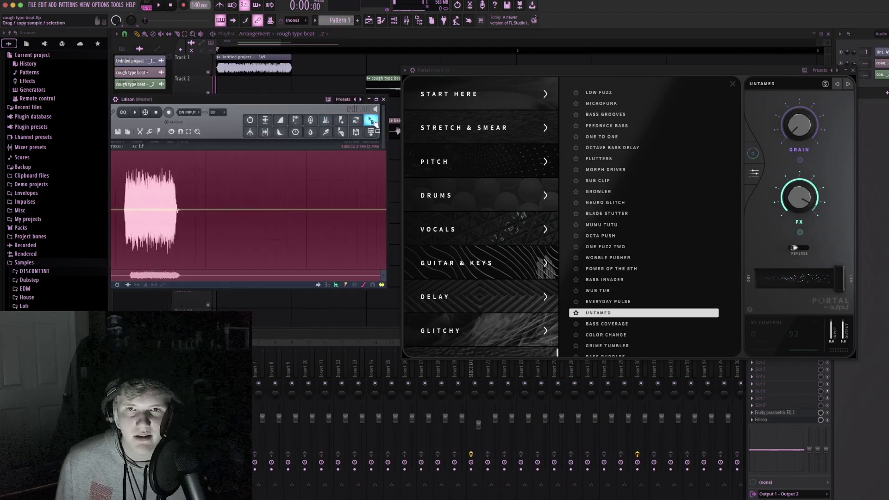
drag(372, 122, 370, 59)
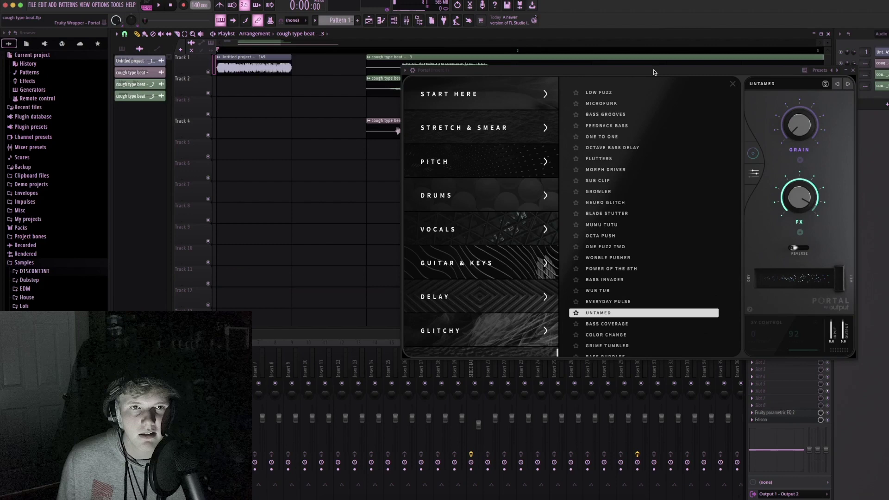
Move Portal clear of the playlist clips and load the Stretch and Offset preset from Stretch & Smear.
drag(654, 72, 572, 186)
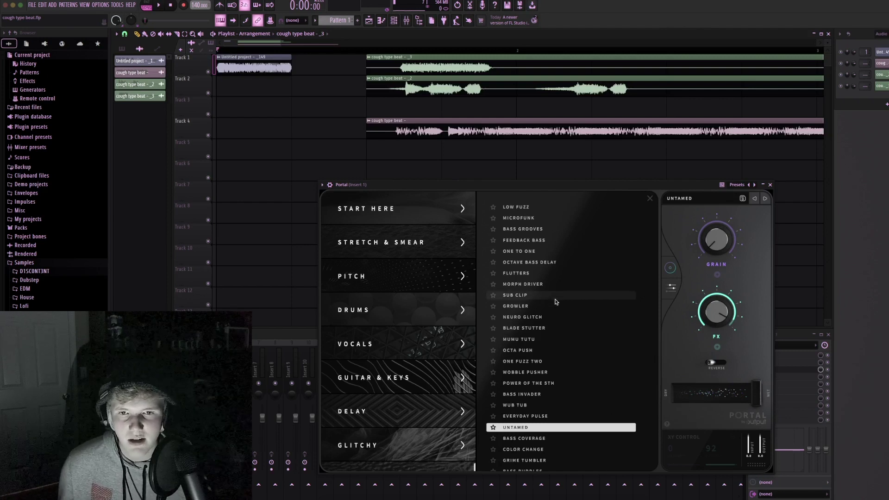
scroll(556, 301, down, 2)
scroll(556, 301, up, 2)
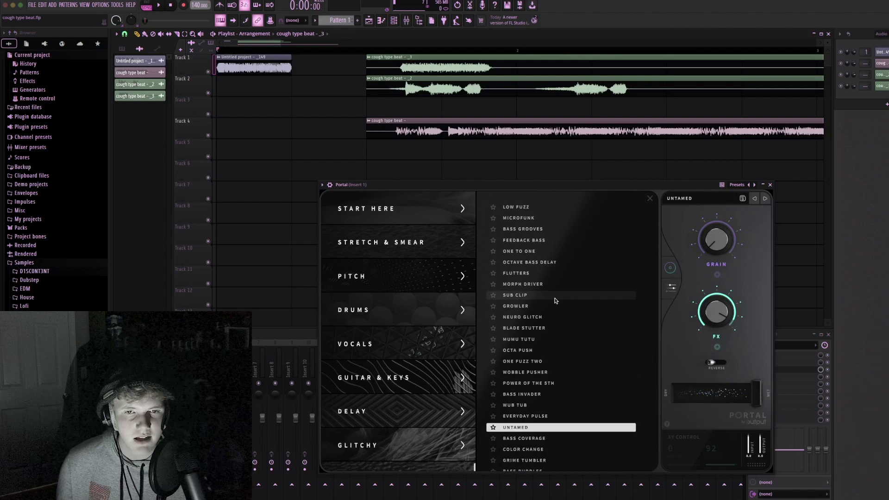
scroll(555, 301, down, 2)
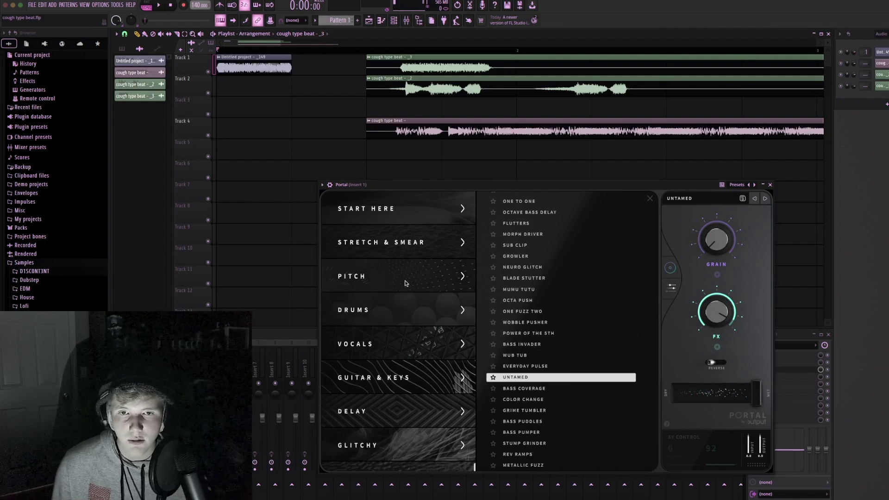
click(398, 242)
click(529, 394)
Play the arrangement from the start of the resampled cough clips.
key(space)
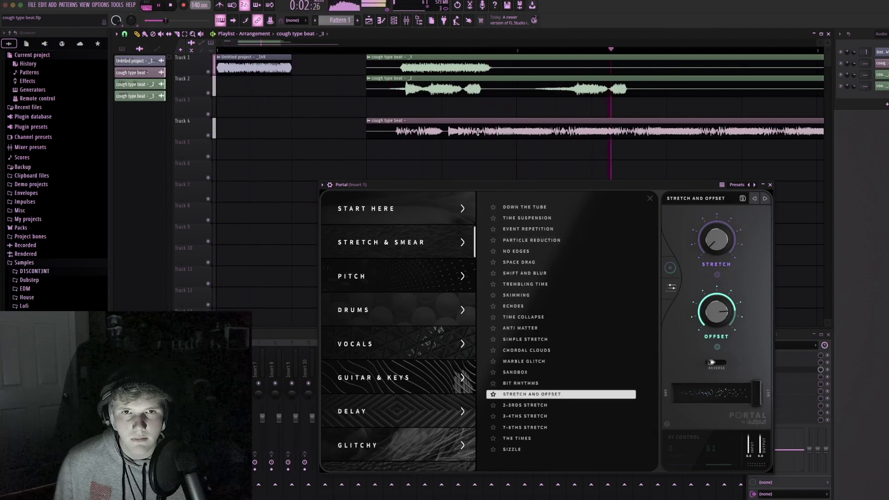
key(space)
click(368, 50)
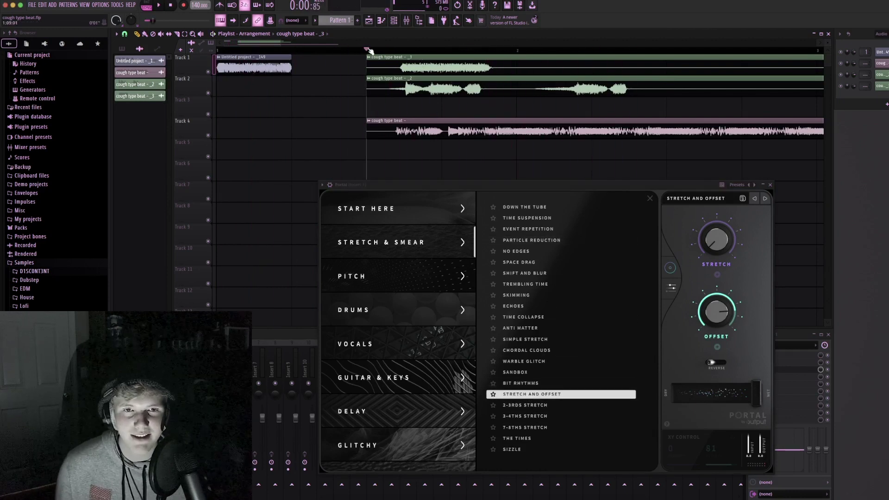
key(space)
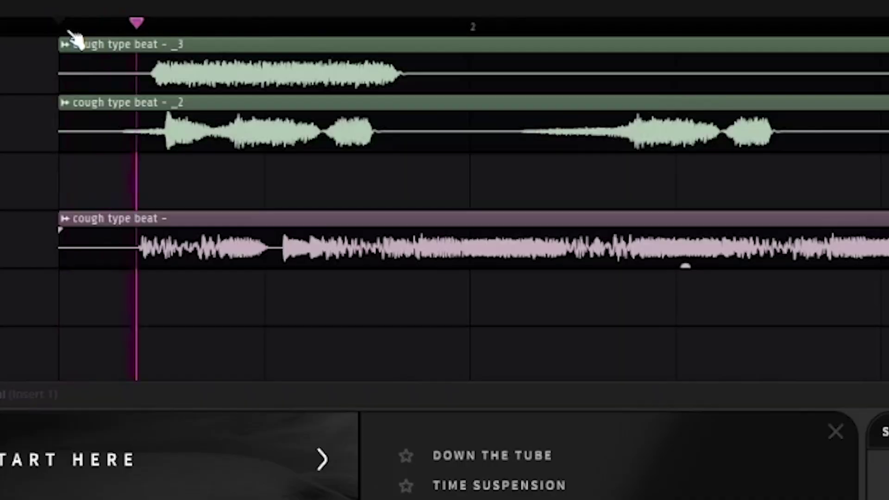
key(space)
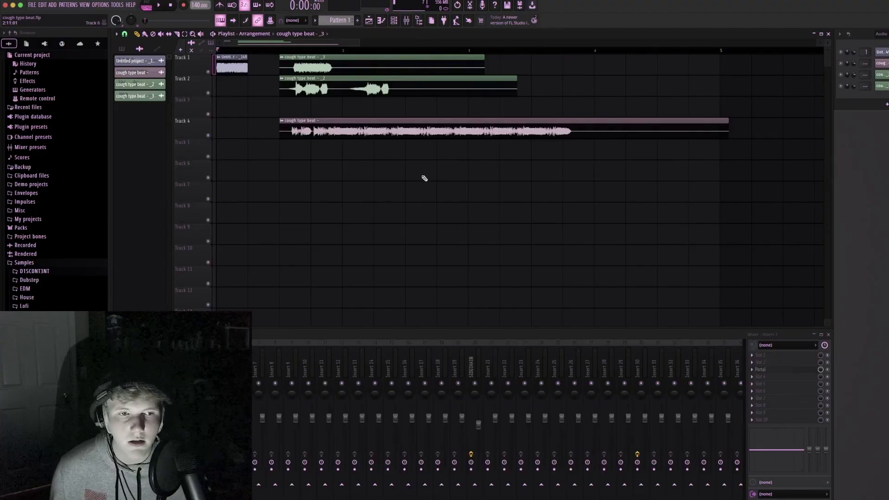
Delete the original untitled recording clip from the start of Track 1.
right_click(231, 68)
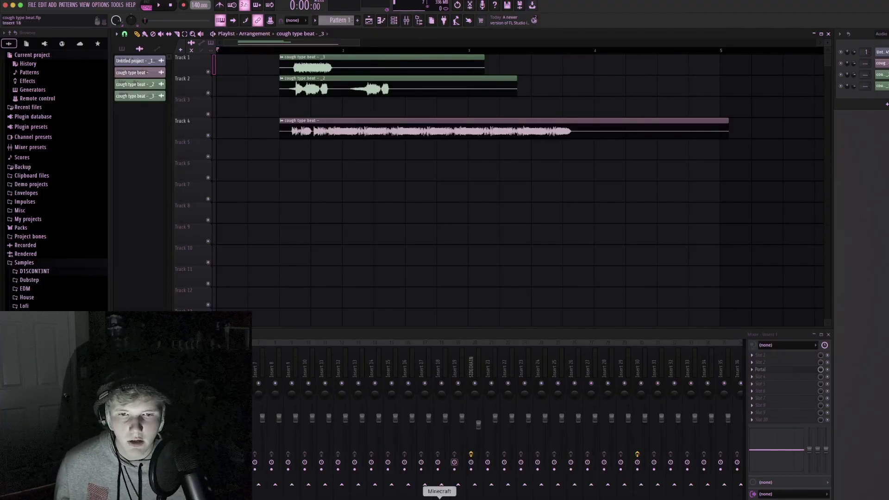
click(388, 497)
click(502, 269)
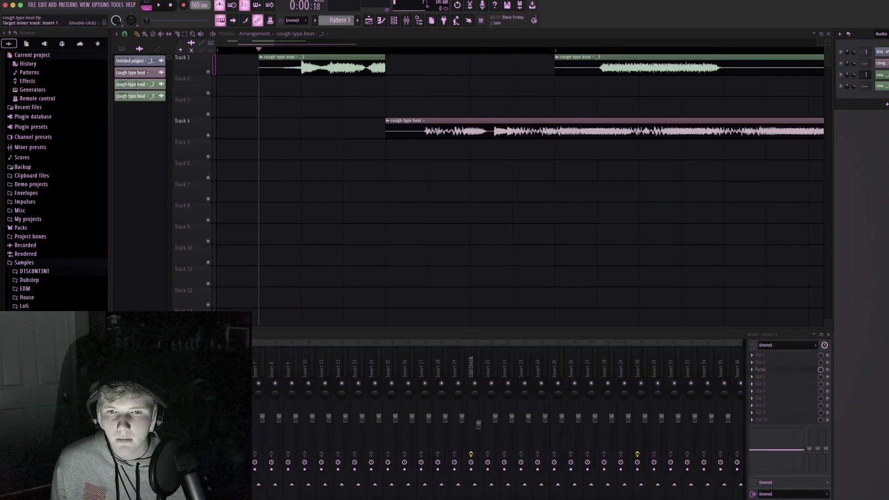
Remove Portal from Insert 1 and load OTT in its first effect slot.
click(755, 369)
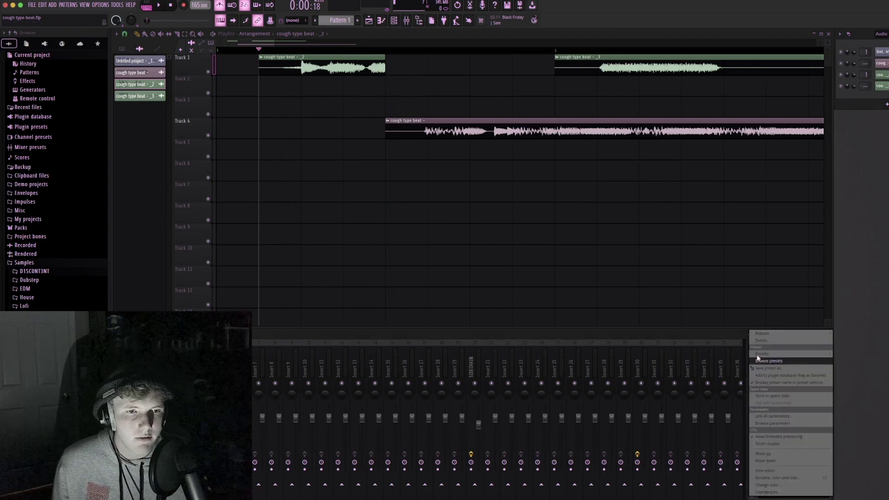
click(763, 340)
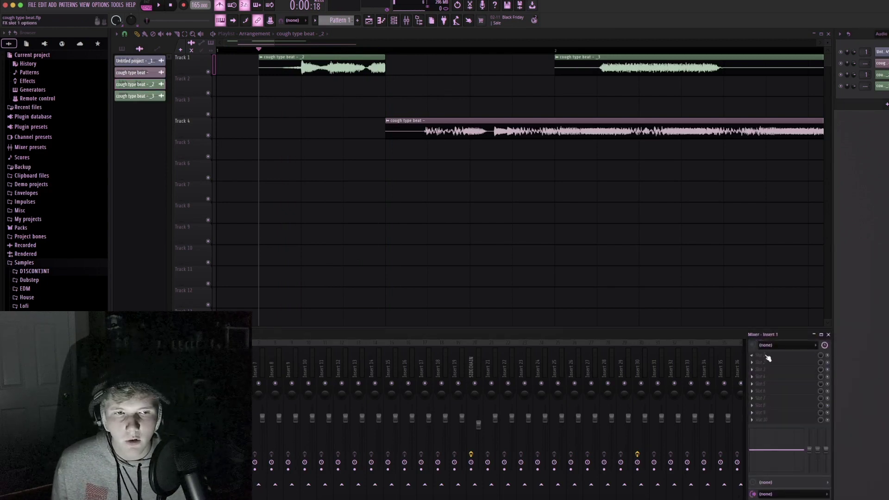
click(767, 358)
click(846, 401)
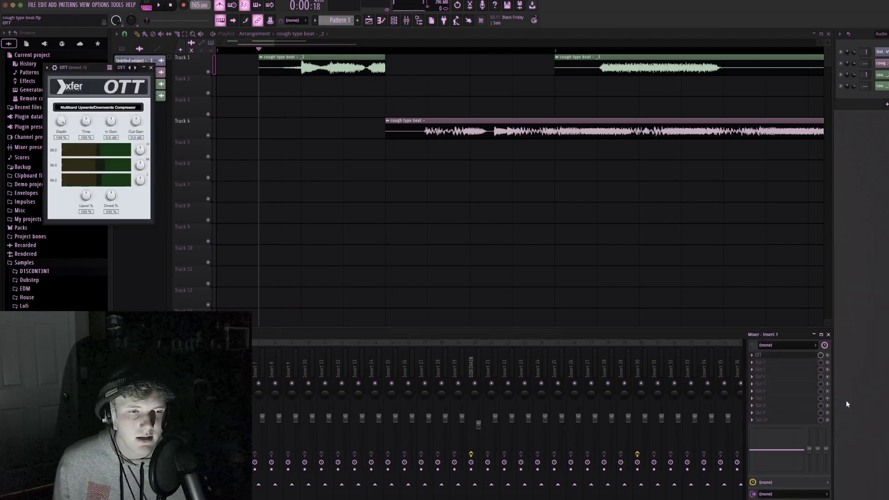
Lower OTT's downward compression to about 25 % while playing the cough clip.
key(space)
key(space)
key(space)
key(space)
key(space)
mouse_move(111, 195)
mouse_down()
mouse_move(115, 237)
mouse_move(111, 222)
mouse_up()
Reduce OTT's depth slightly, preview the result, and close the plugin.
key(space)
key(space)
key(space)
key(space)
drag(61, 122, 62, 142)
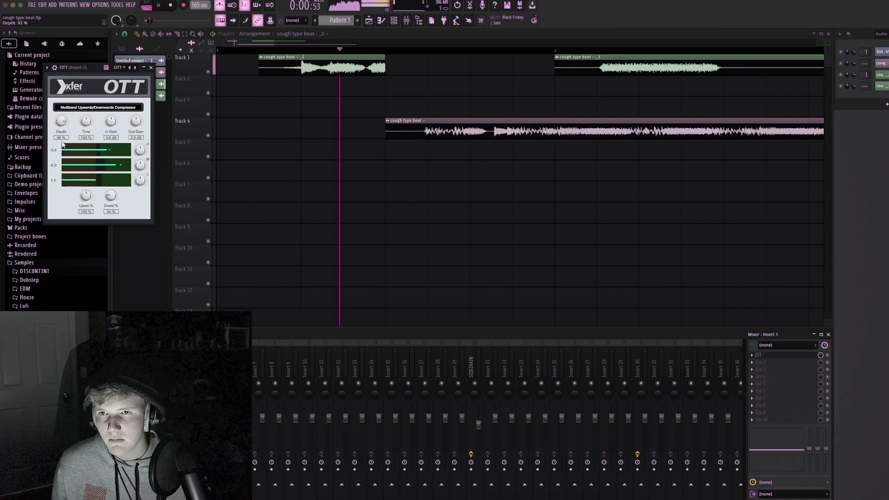
key(space)
key(space)
key(space)
click(150, 68)
Add kHs Distortion to Insert 1 after OTT and raise its drive during playback.
click(767, 362)
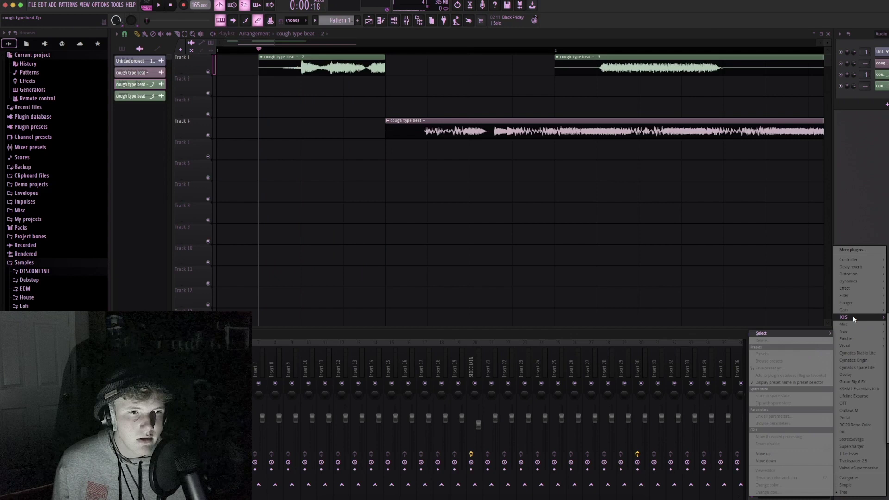
mouse_move(854, 317)
click(880, 327)
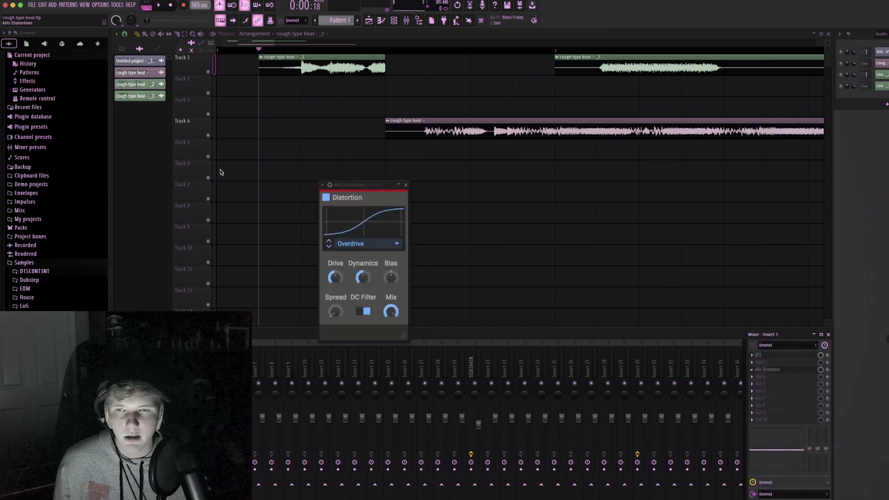
key(space)
drag(334, 277, 335, 269)
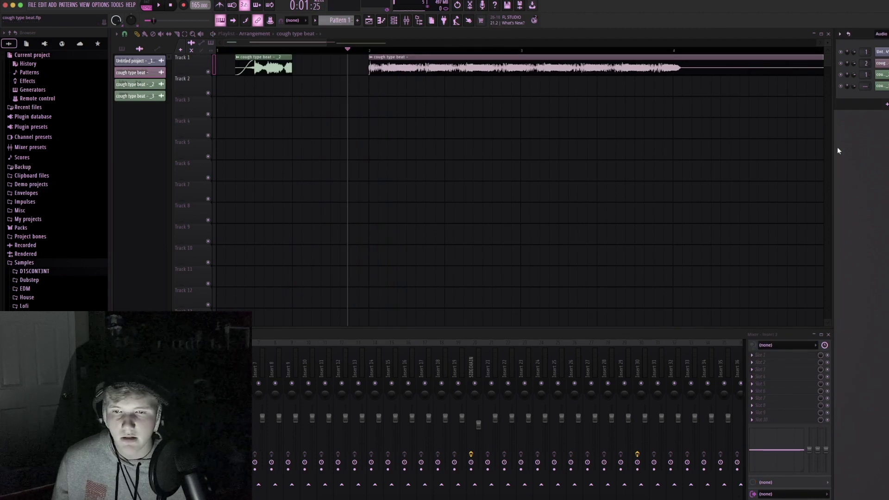
Load OTT in Insert 2's first effect slot and lower its downward compression and depth.
click(765, 354)
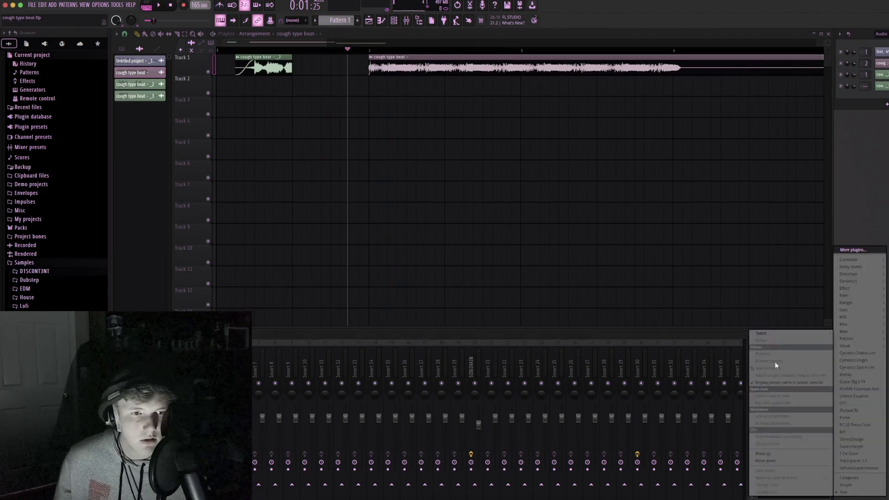
click(848, 403)
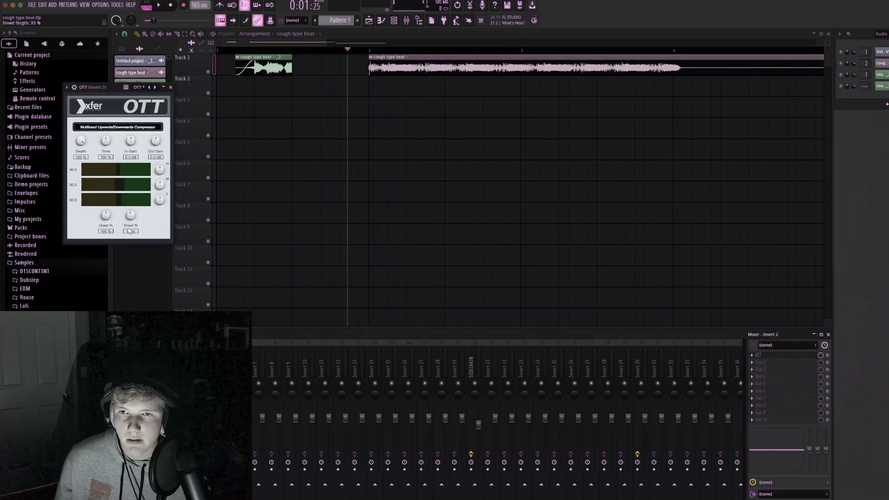
drag(129, 231, 128, 244)
key(space)
drag(81, 141, 80, 168)
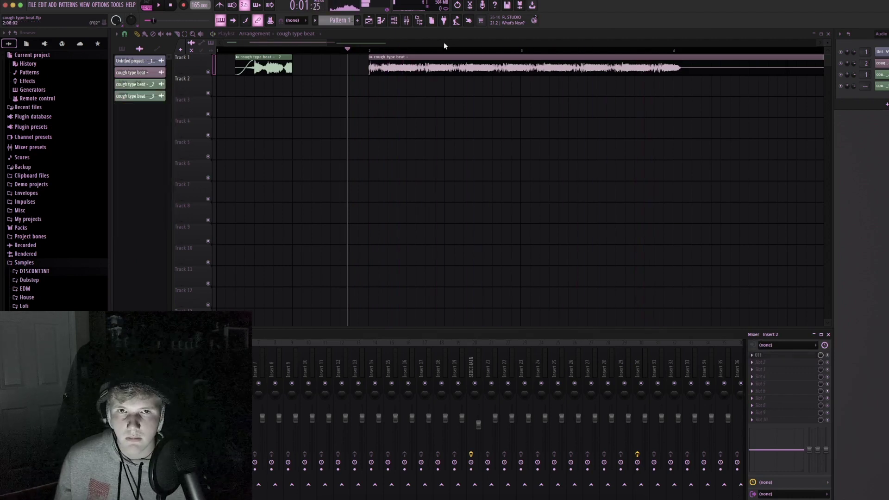
Add SimpleSide to Insert 2 and insert a peak point near the start of its envelope.
click(763, 362)
mouse_move(786, 333)
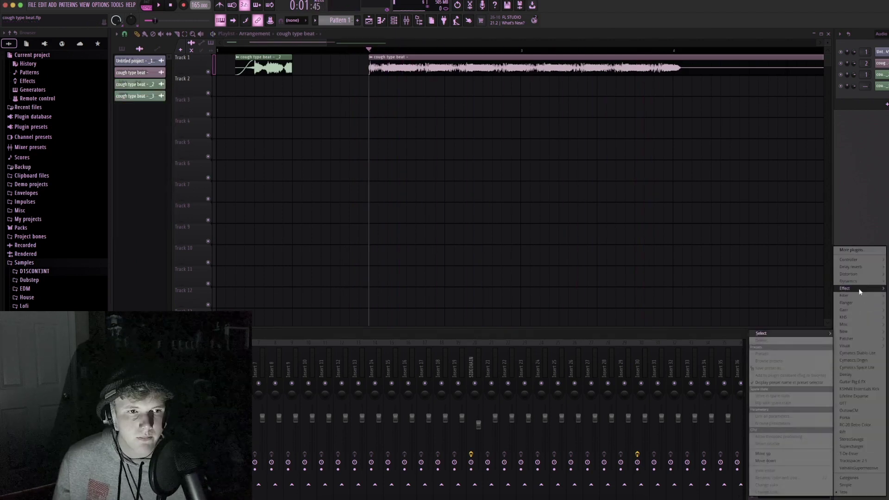
click(887, 310)
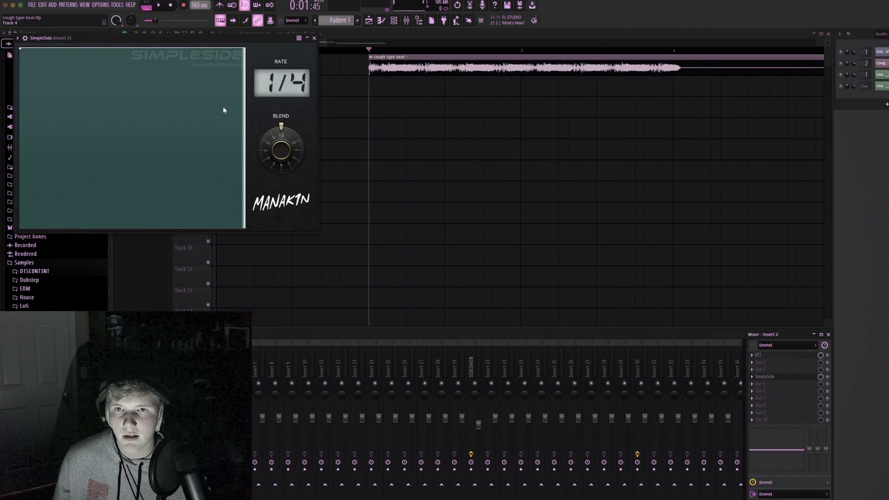
click(97, 79)
key(space)
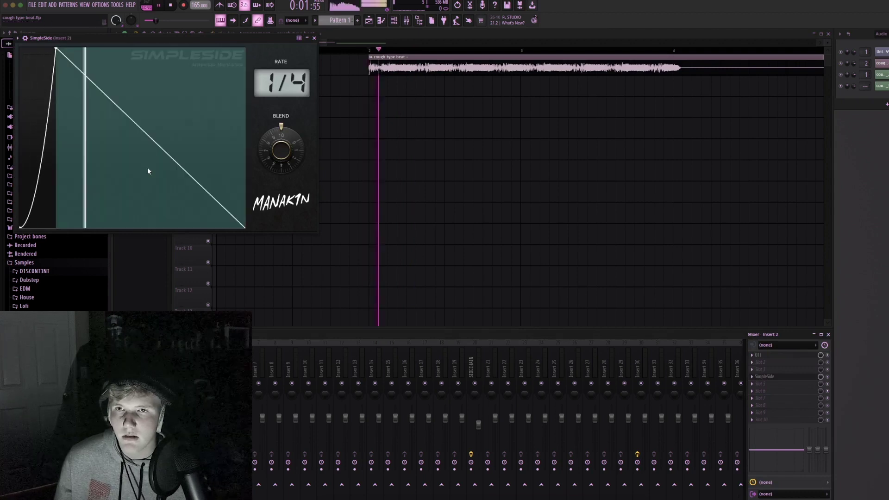
Set SimpleSide's rate to 1/16 and bow the envelope's falling and rising segments outward during playback.
drag(279, 89, 280, 99)
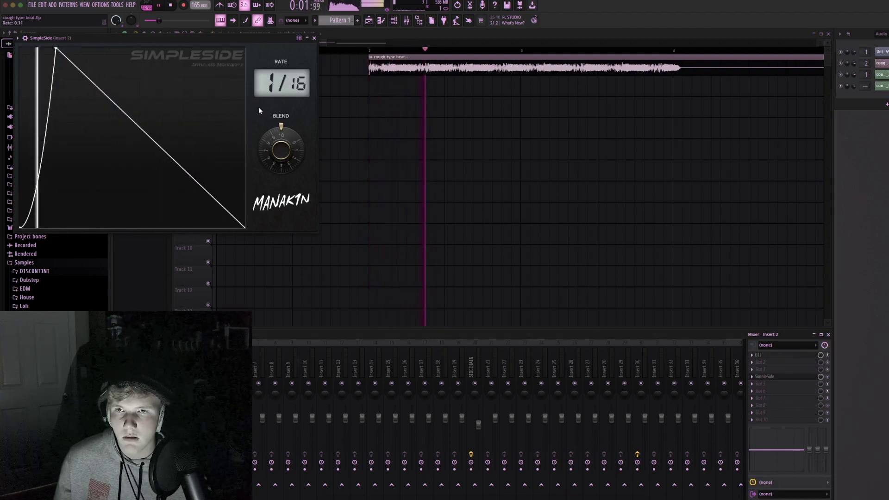
drag(137, 172, 137, 145)
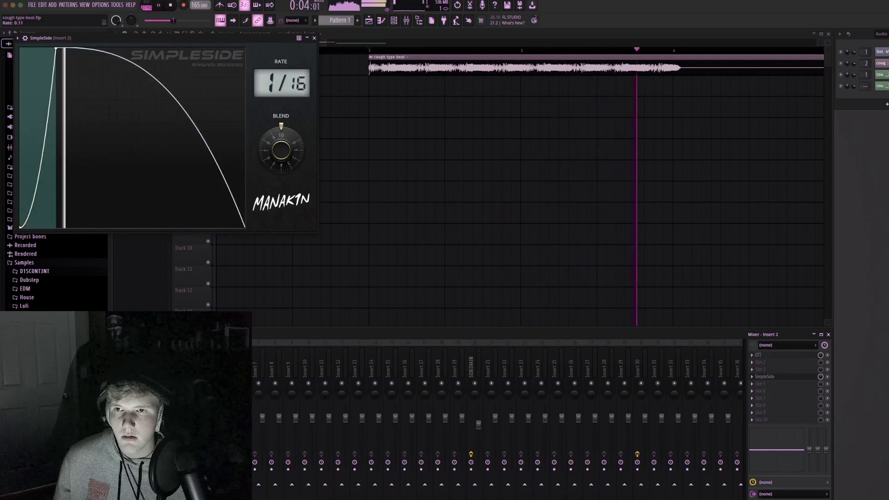
drag(39, 143, 40, 120)
key(space)
Shorten the long cough clip on Track 1 to a quarter bar and repeat it to fill bar 2.
right_click(413, 65)
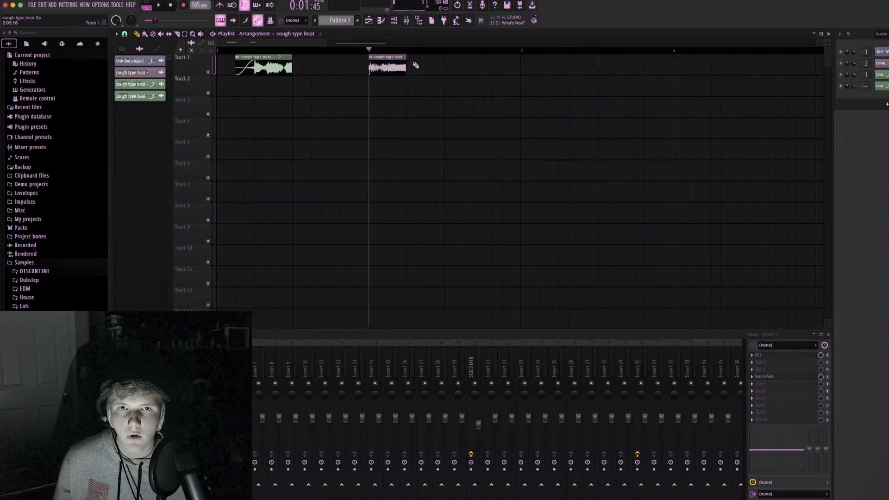
click(415, 66)
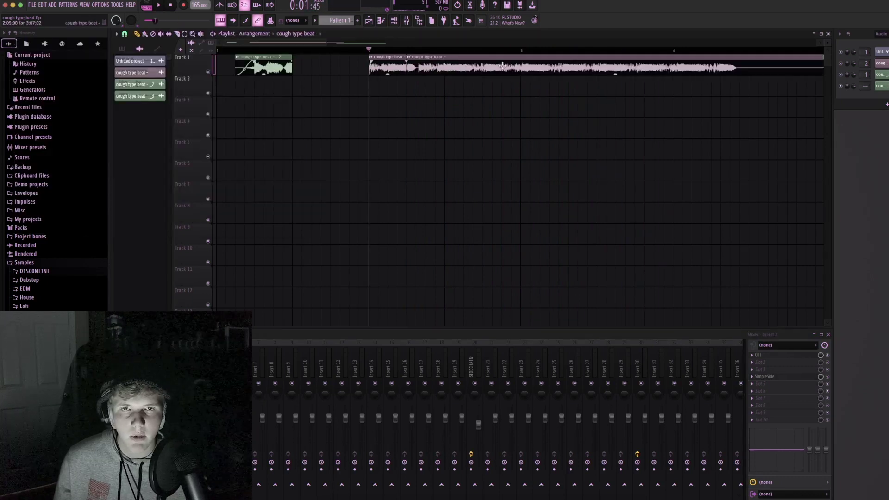
right_click(415, 67)
click(400, 68)
click(414, 70)
key(space)
click(451, 69)
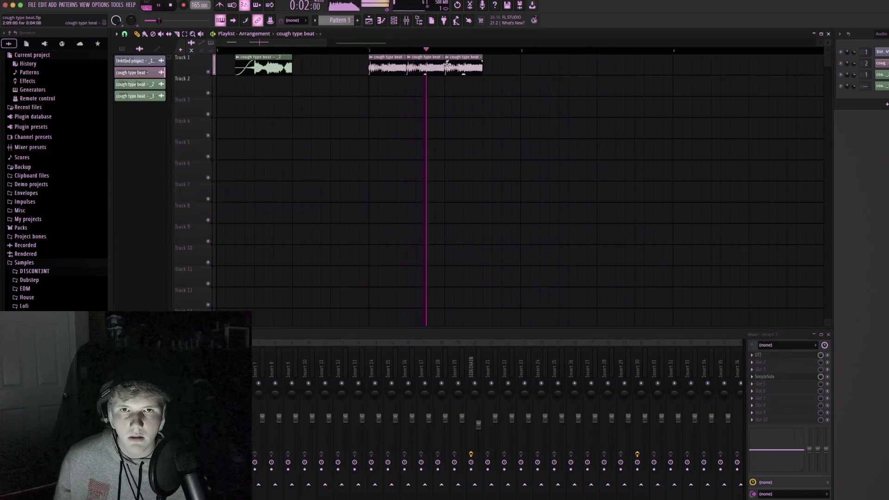
key(space)
click(501, 68)
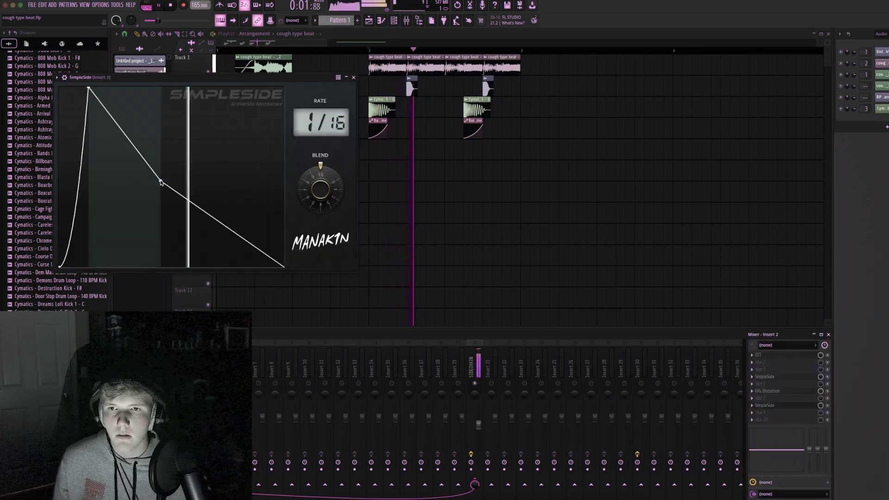
Pull the open SimpleSide's decay point down to zero, move it later, bow both curve segments outward, and close the plugin.
drag(160, 181, 176, 267)
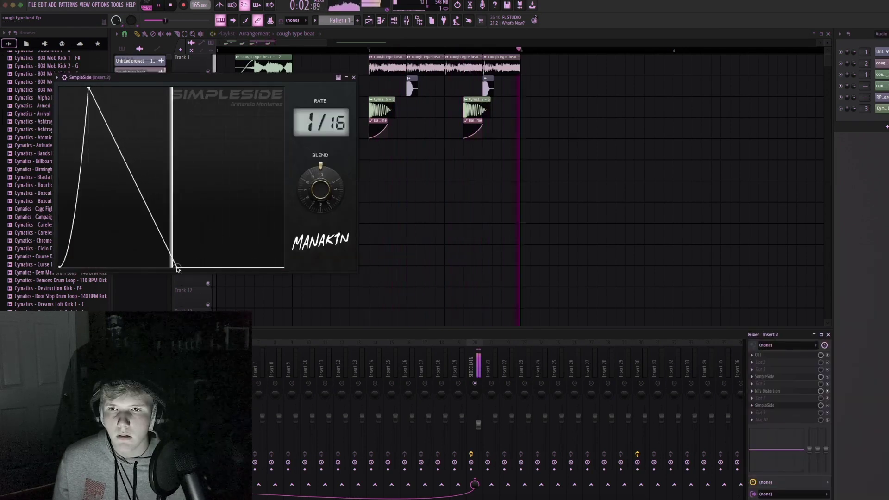
drag(145, 200, 144, 160)
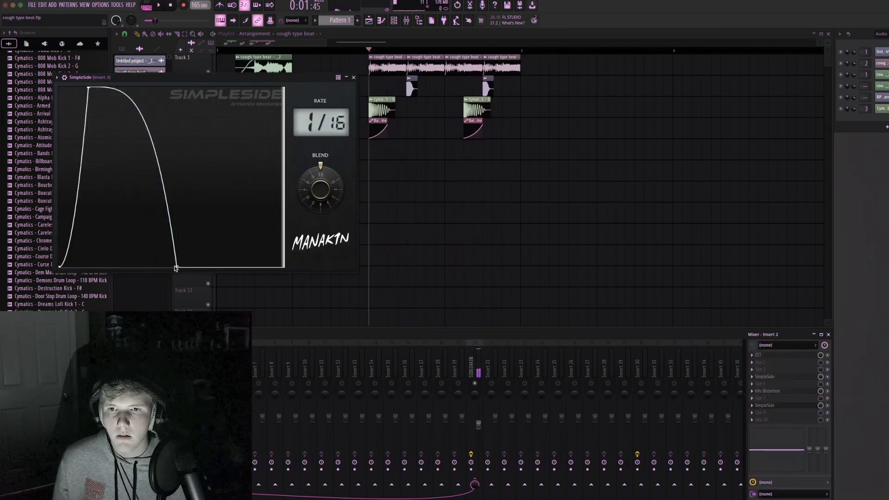
drag(177, 267, 201, 267)
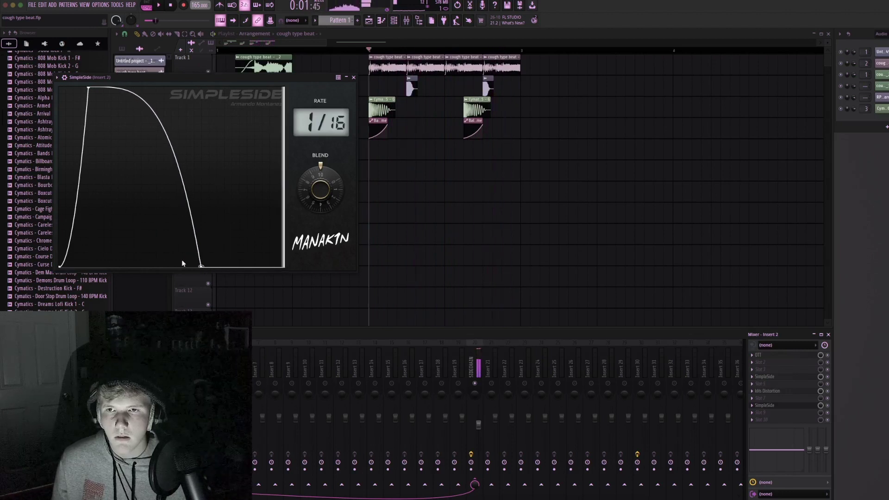
drag(62, 195, 62, 162)
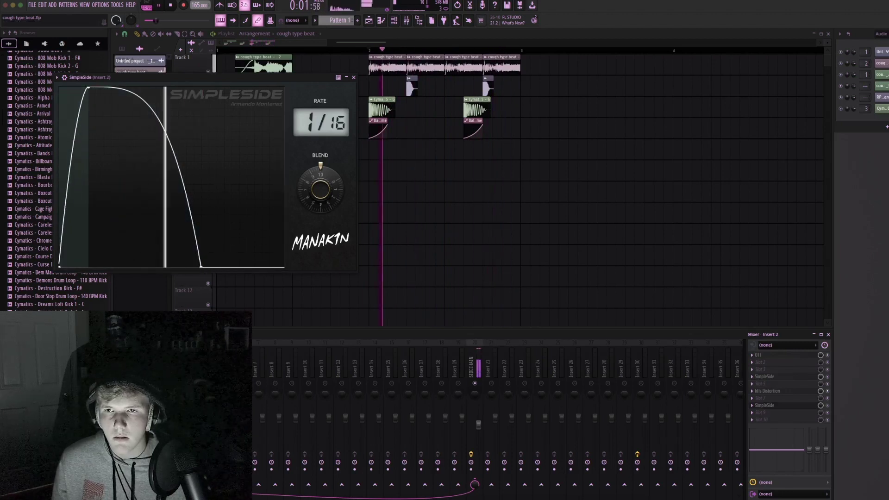
click(353, 77)
key(space)
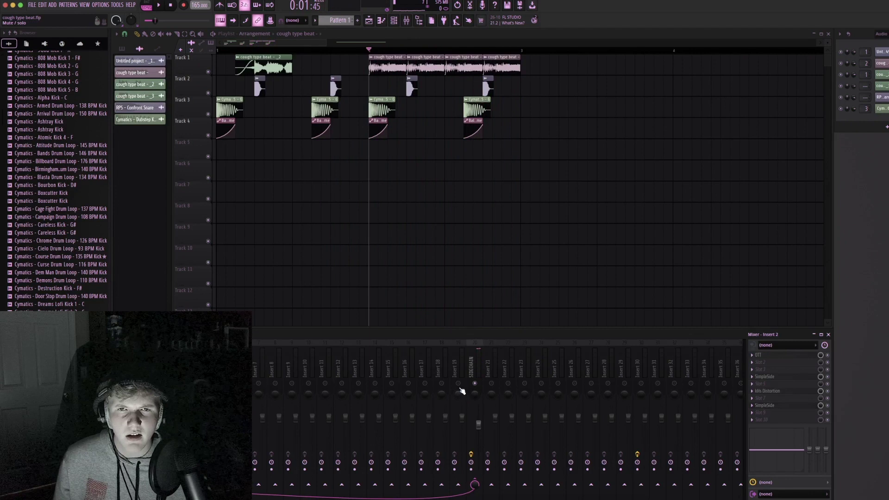
Play the drums and cough clips from the start of the arrangement to check how they sound together.
key(space)
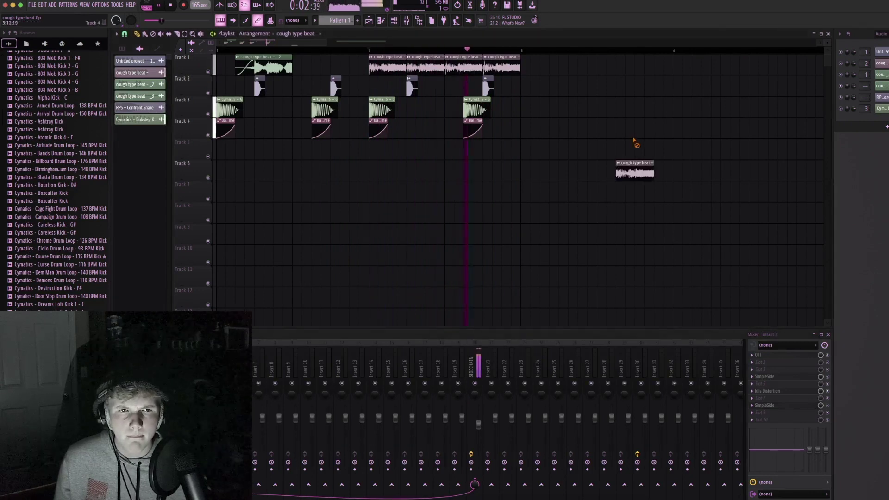
key(space)
drag(325, 50, 210, 78)
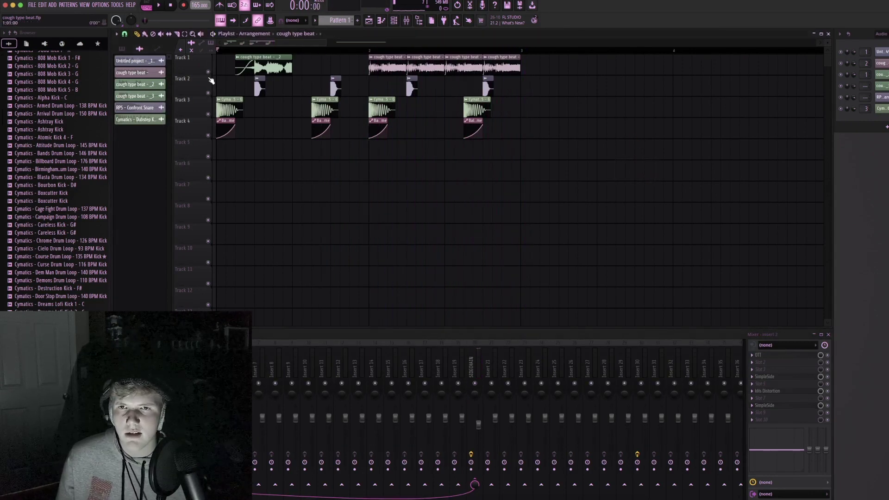
key(space)
key(space)
click(517, 216)
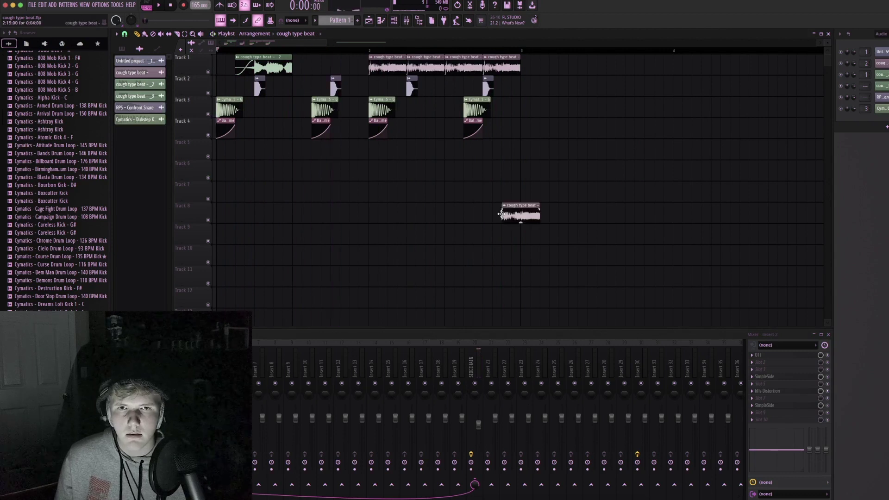
right_click(517, 218)
key(space)
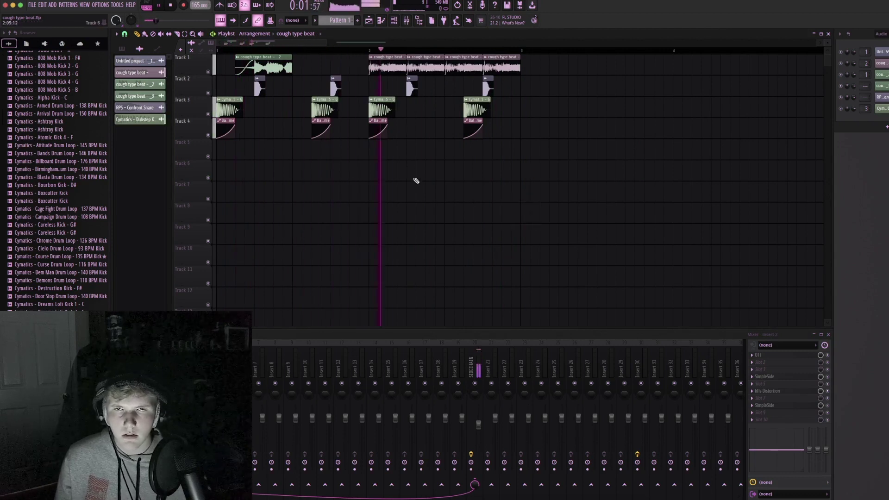
click(542, 213)
right_click(542, 215)
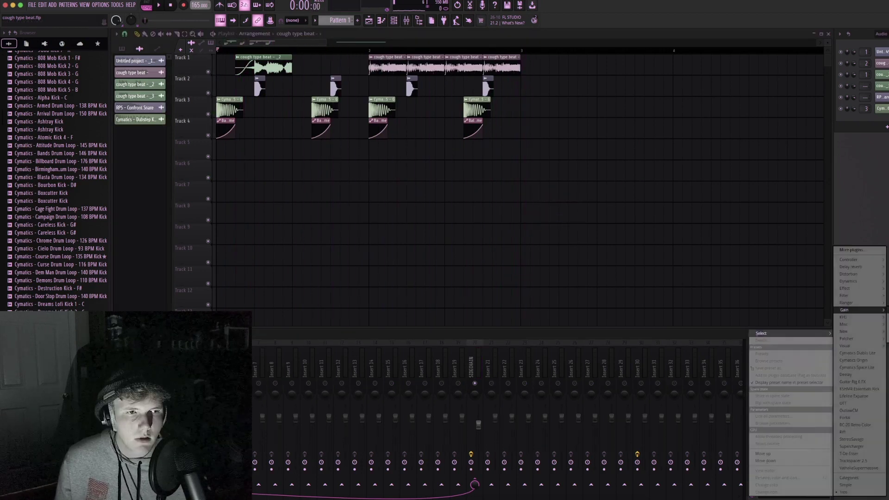
Add Fruity PanOMatic to Insert 2, close its window, and preview the beat.
click(887, 324)
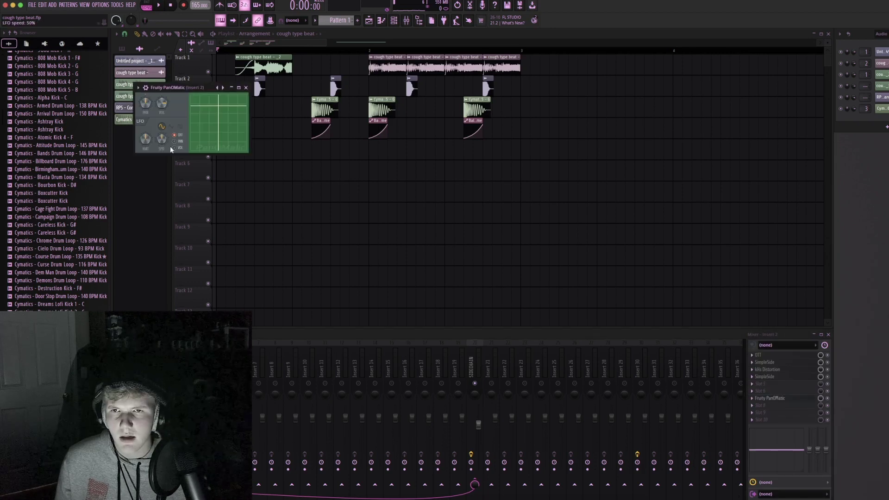
click(246, 87)
key(space)
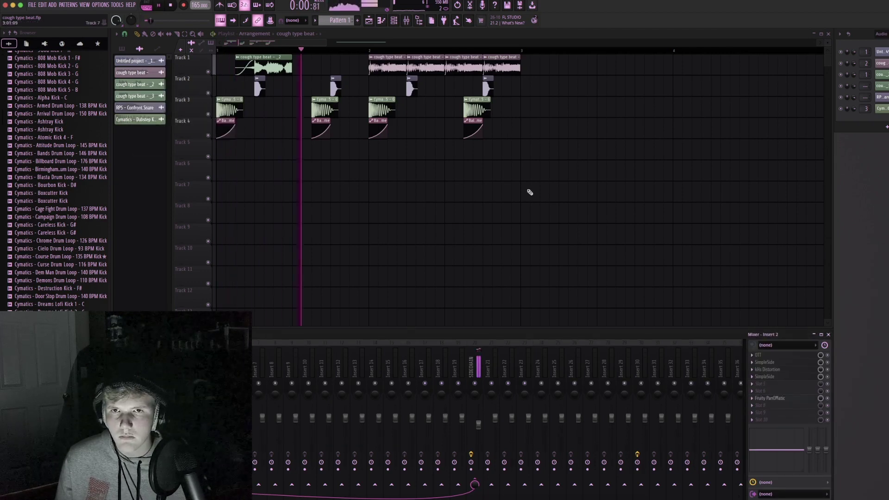
click(548, 190)
right_click(568, 181)
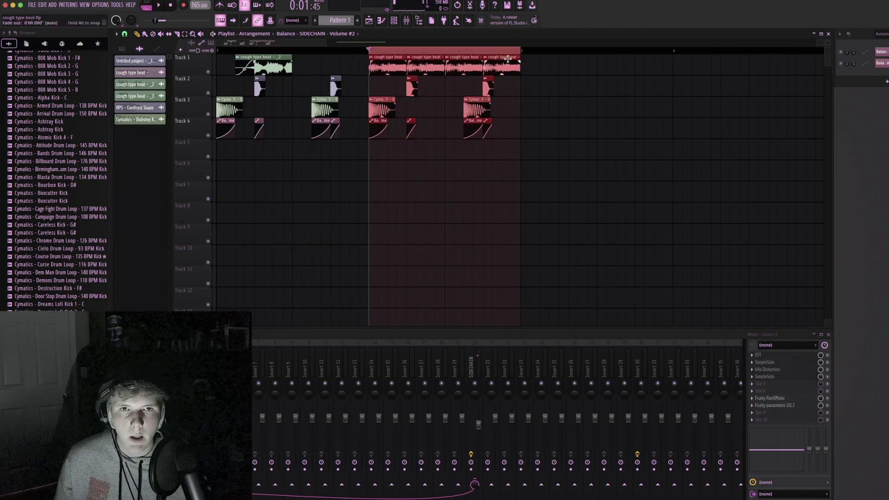
Open the channel settings of the last cough clip in bar 2.
double_click(498, 57)
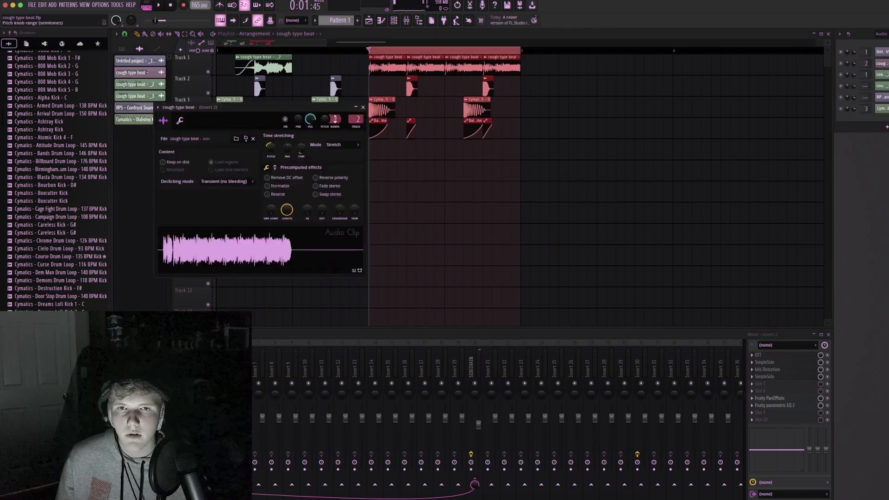
key(space)
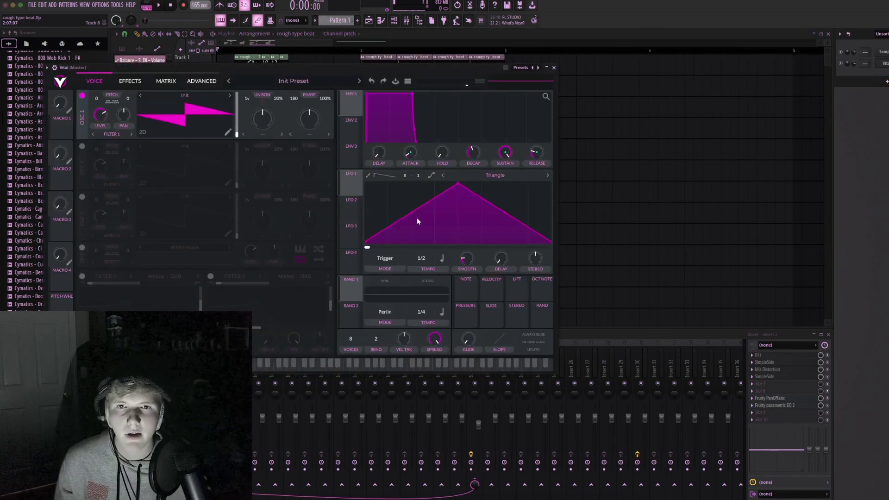
Filter Vital's preset browser to Bass and audition 808 Gritty Reso and Tearry Eyed.
click(316, 82)
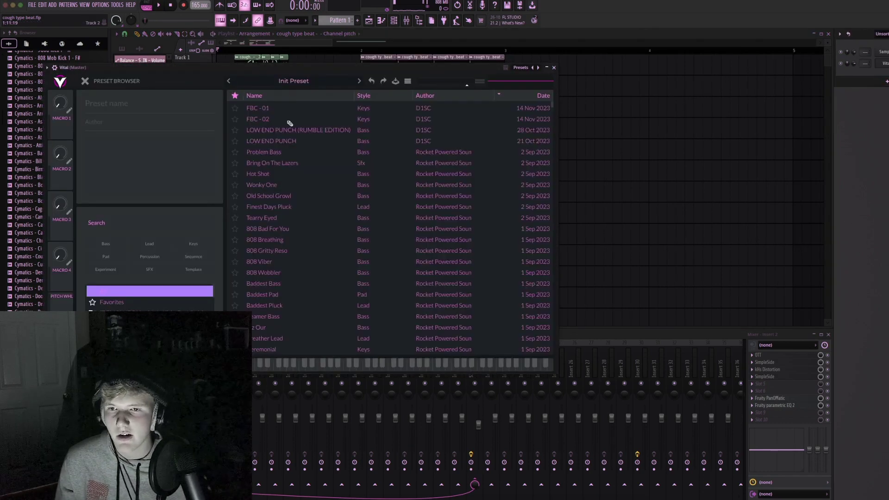
click(110, 245)
click(284, 208)
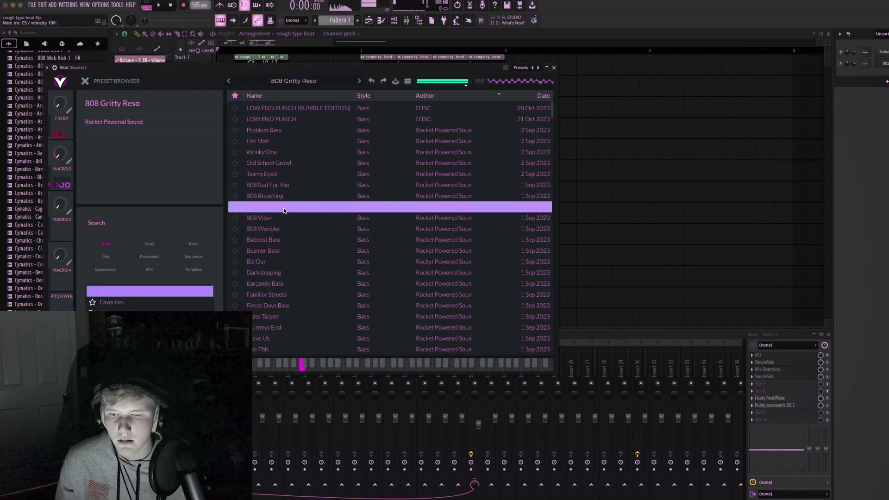
click(283, 171)
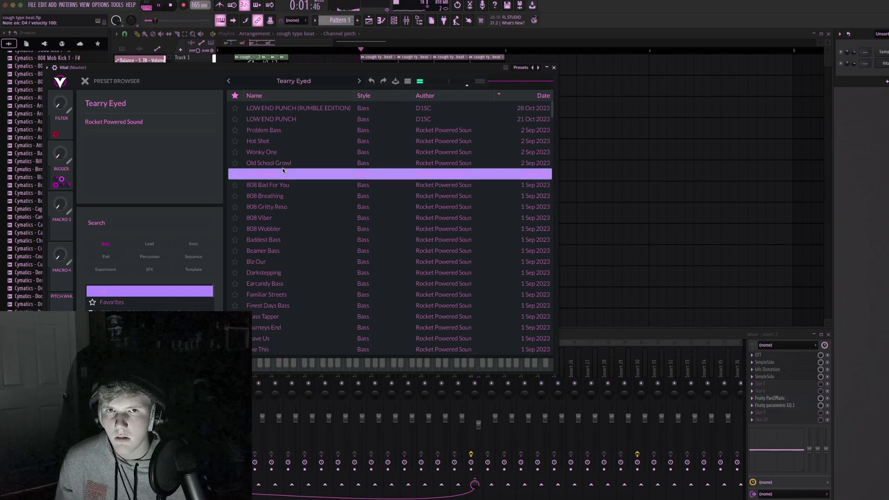
key(space)
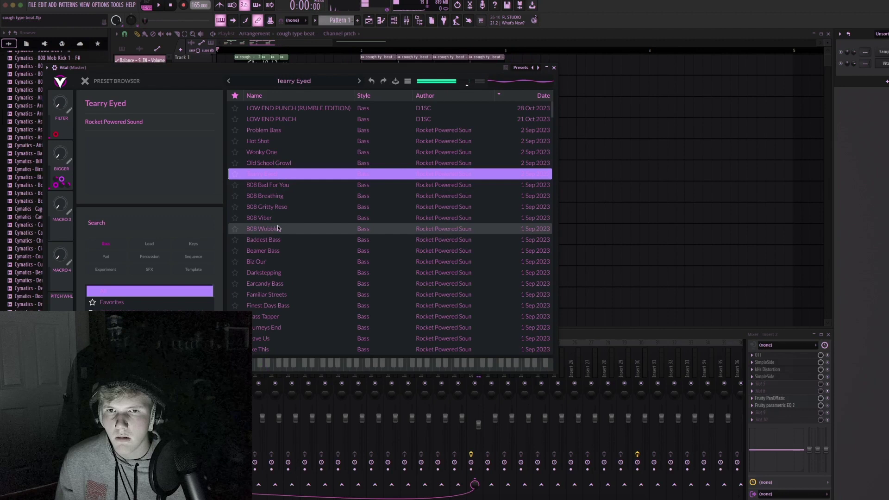
Audition more Vital bass presets from Darkstepping through Bass Roar.
click(278, 272)
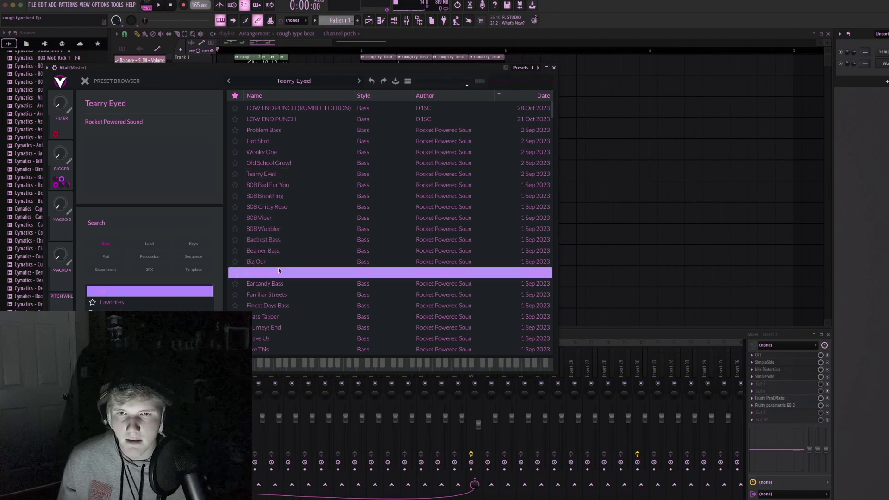
click(279, 295)
scroll(281, 296, down, 1)
click(283, 305)
scroll(282, 303, down, 3)
click(283, 304)
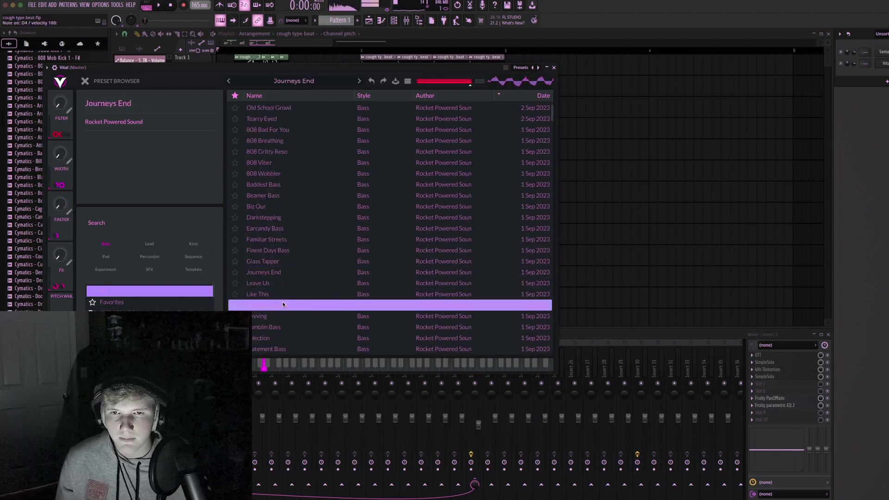
scroll(283, 304, down, 3)
click(282, 304)
scroll(283, 303, down, 3)
click(283, 304)
scroll(283, 303, down, 5)
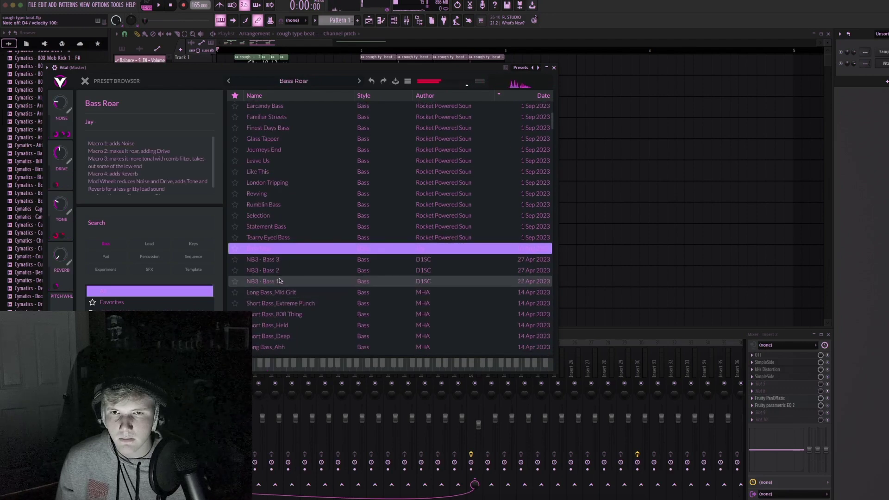
Audition Vital bass presets including Short Bass_808 Thing, Short Bass_Held and Long Bass_Moody Slidey 06, returning to Long Bass_Ahh.
scroll(283, 281, down, 5)
click(272, 232)
click(271, 254)
click(271, 243)
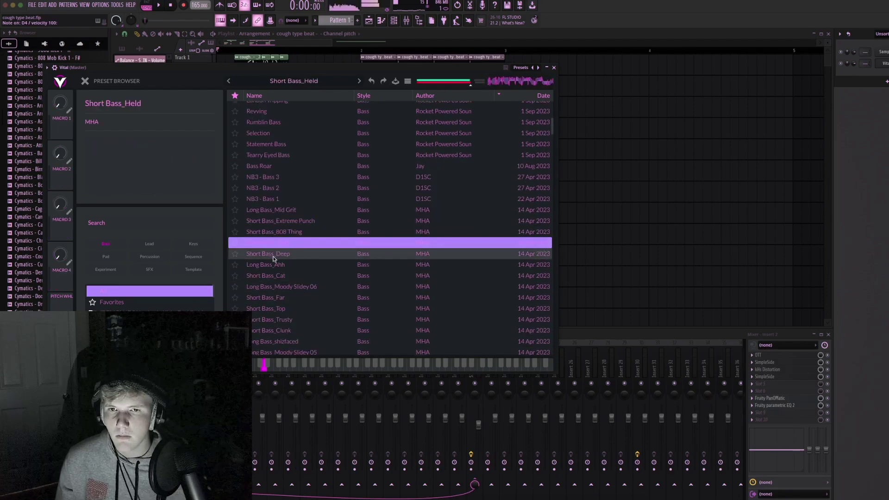
click(272, 264)
click(275, 287)
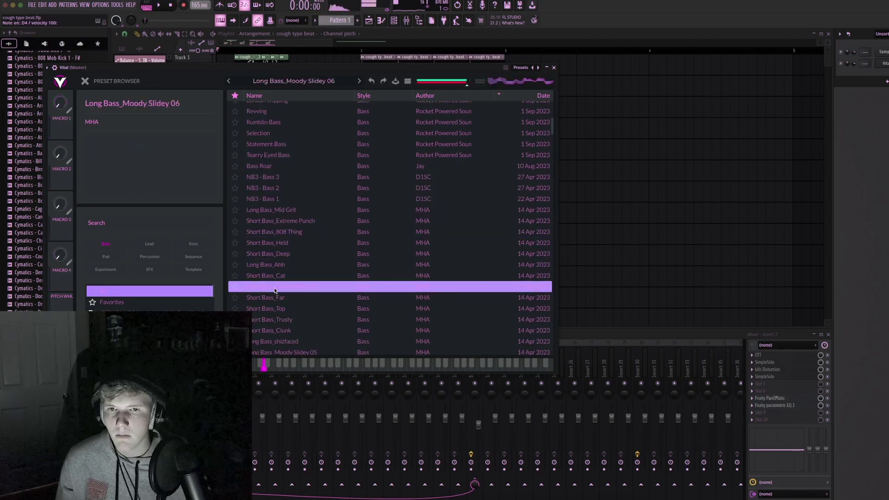
click(273, 263)
scroll(293, 308, down, 2)
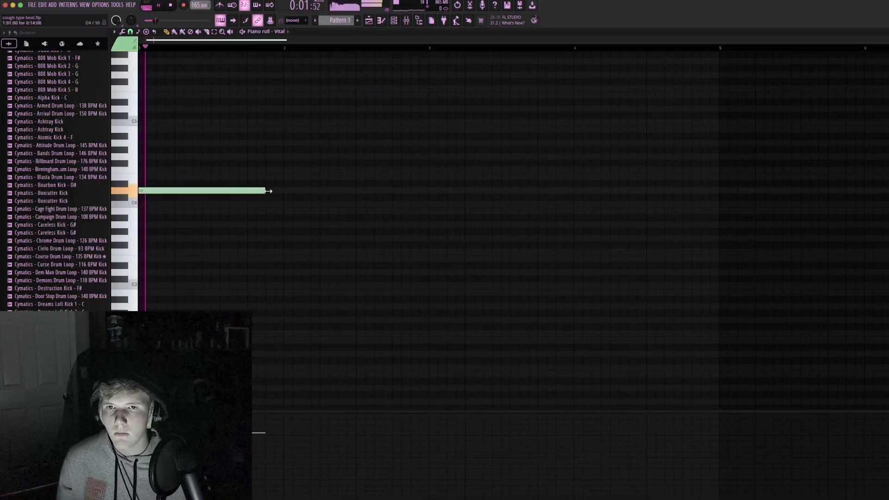
Shorten the Vital D4 note in Pattern 1 to three beats and delete the last cough clip of bar 2.
drag(268, 190, 247, 190)
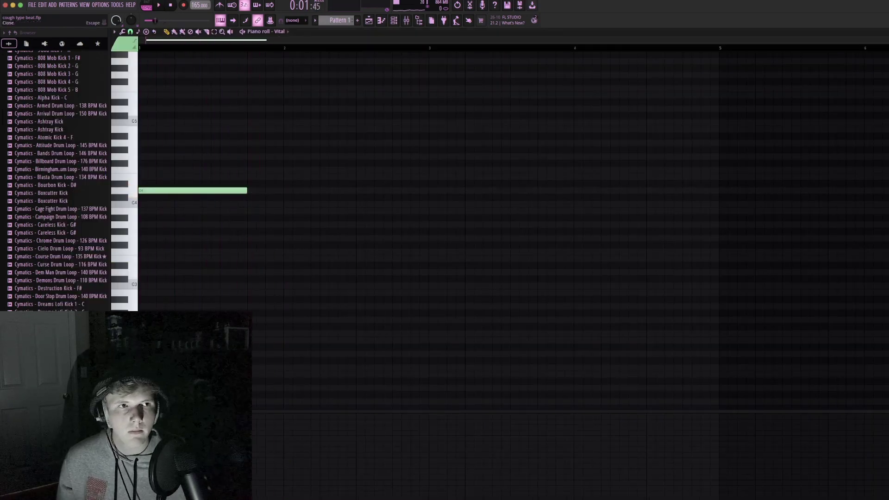
click(887, 31)
right_click(502, 72)
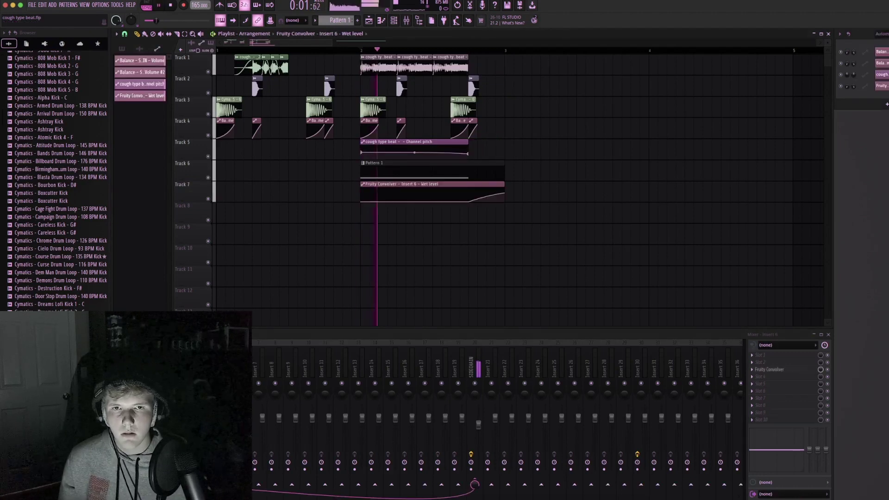
Add Fruity parametric EQ 2 to Insert 5's second slot with a high-pass band at about 82 Hz.
click(438, 157)
key(space)
click(589, 161)
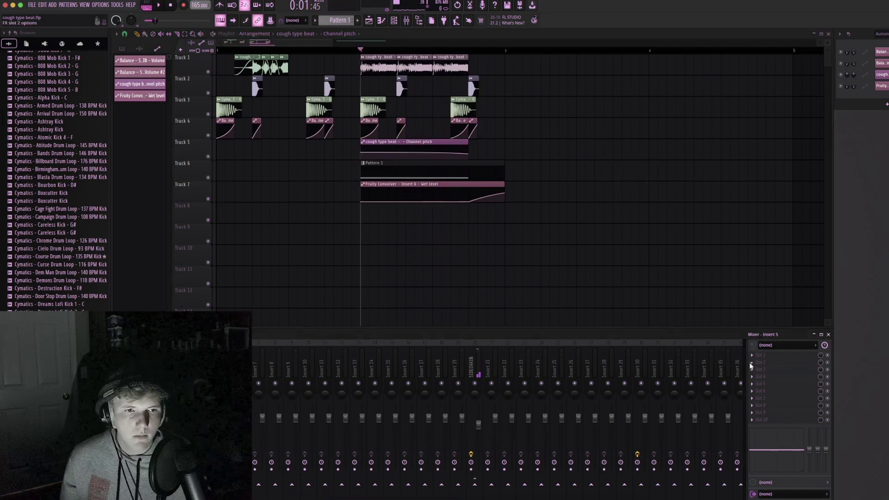
click(751, 362)
mouse_move(867, 296)
click(785, 298)
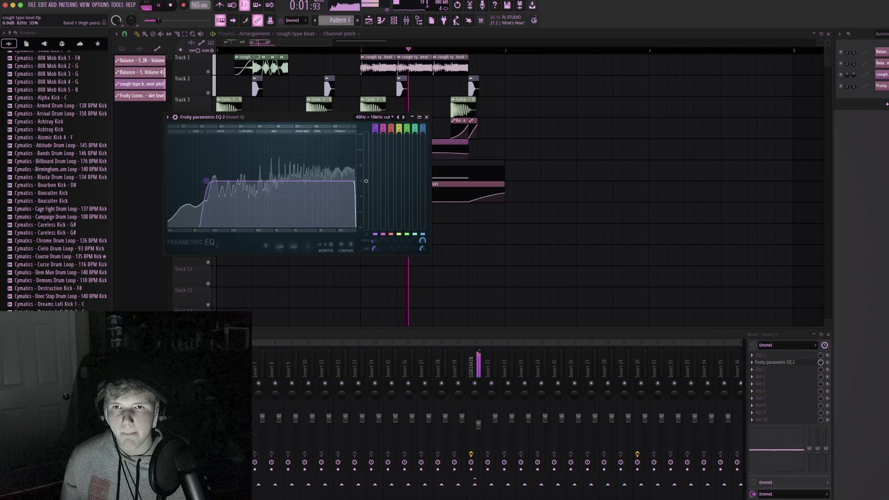
key(space)
click(427, 117)
Add OTT to Insert 5's third slot and lower its downward compression and depth during playback.
click(751, 369)
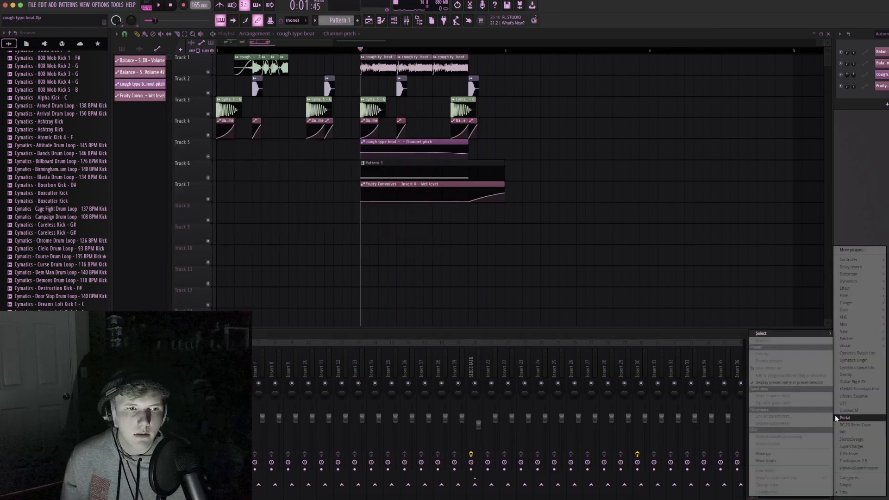
click(844, 403)
key(space)
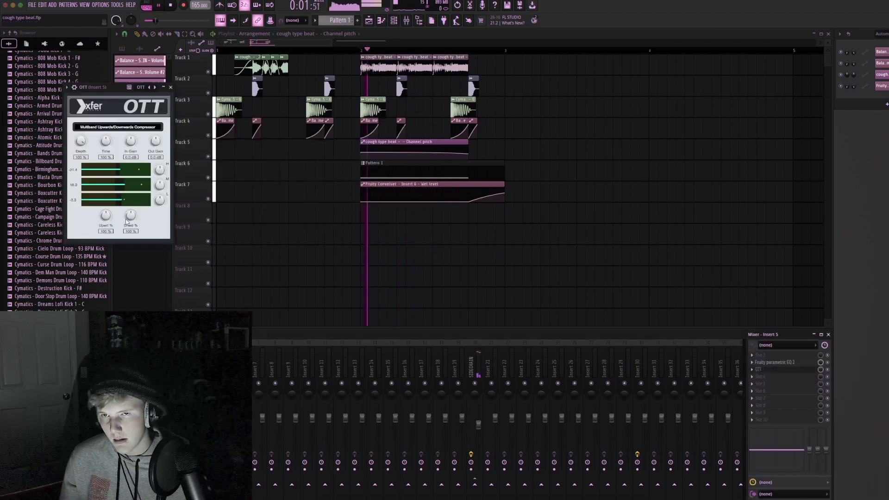
drag(129, 241, 129, 240)
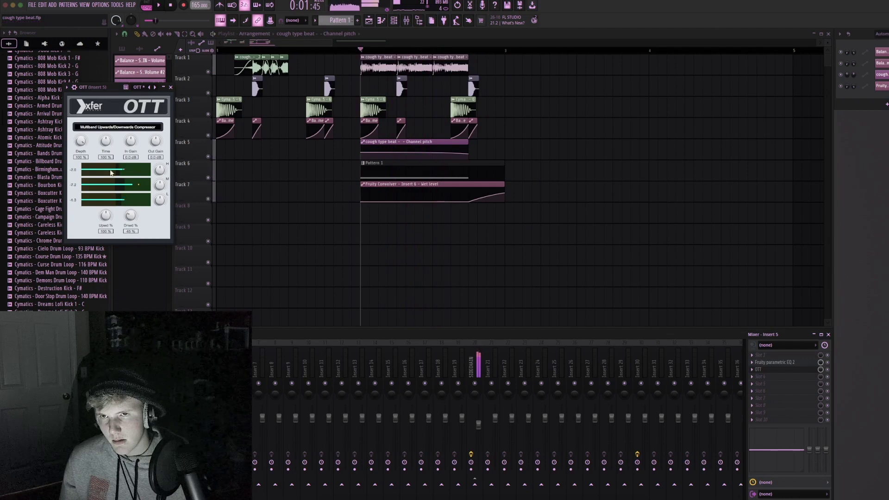
drag(81, 141, 81, 156)
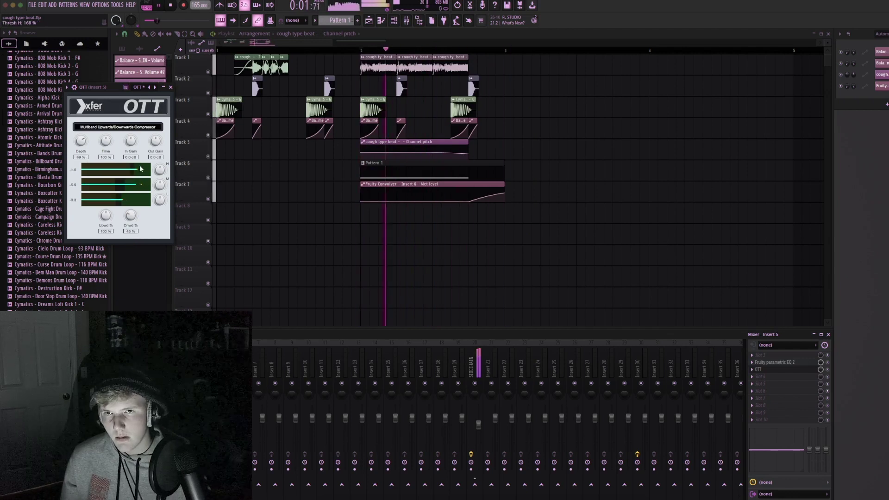
key(space)
click(171, 87)
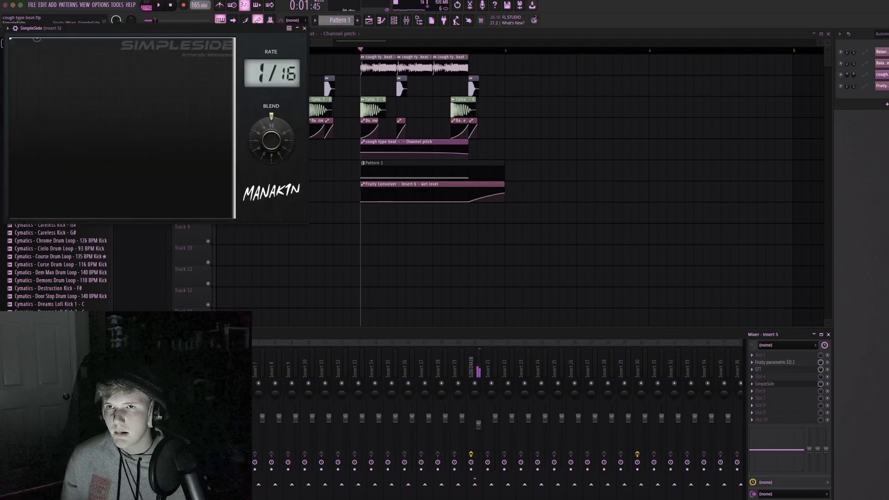
Add a second OTT after SimpleSide on Insert 5 and lower its downward strength and depth.
key(space)
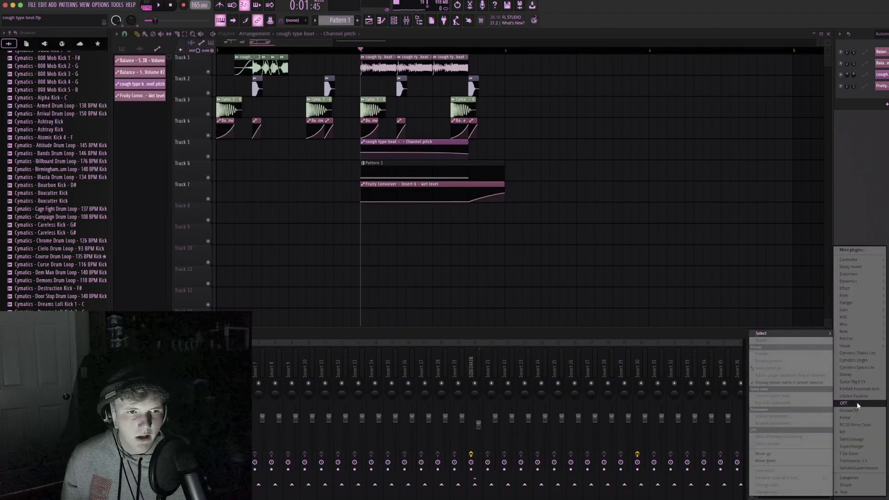
click(857, 404)
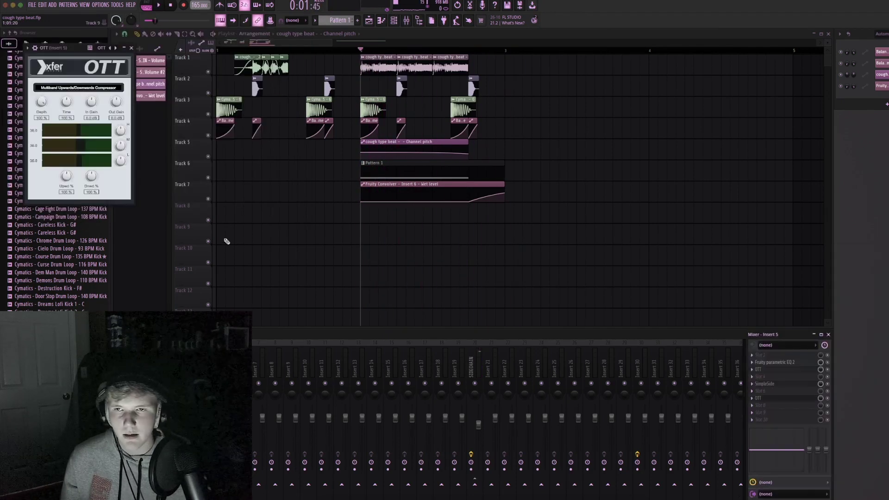
drag(94, 208, 95, 202)
key(space)
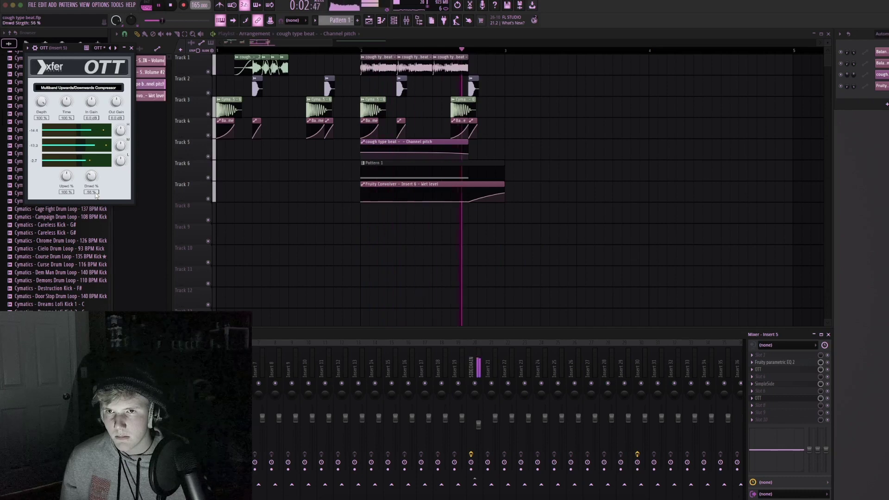
key(space)
key(space)
drag(42, 105, 42, 115)
key(space)
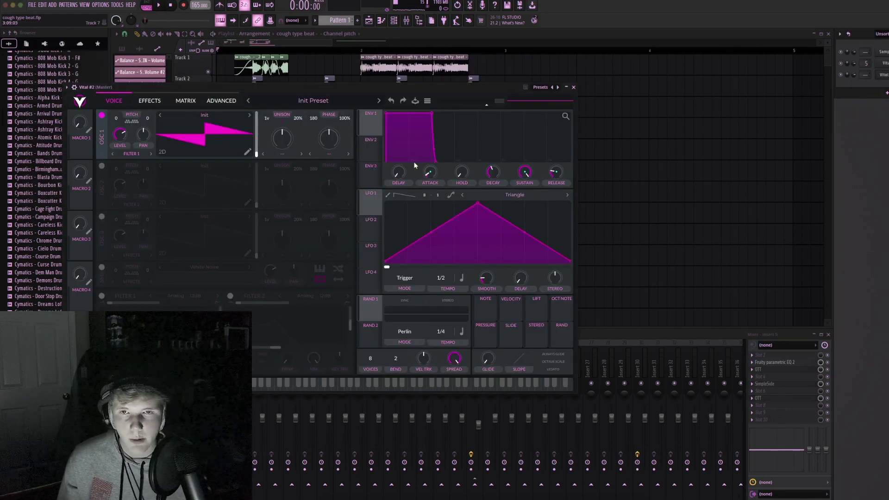
Search the Vital #2 presets for "sub", load Sub - Crunch, audition it and close the synth.
click(305, 100)
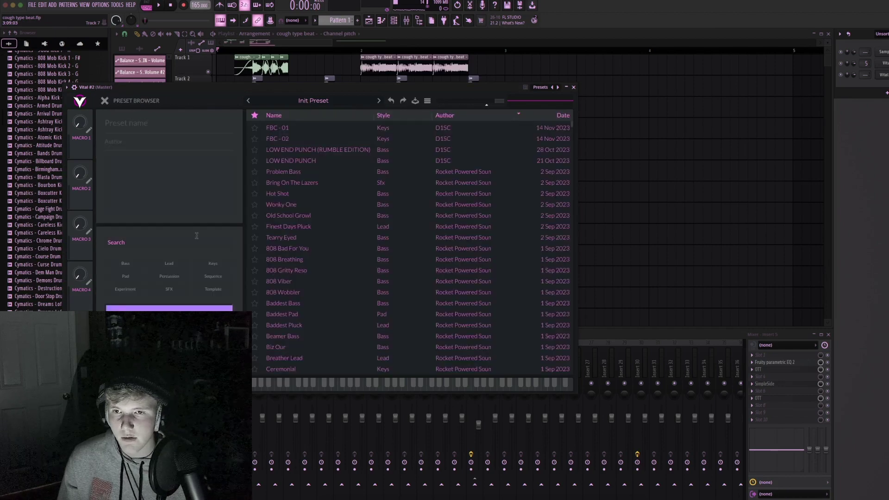
click(176, 237)
text(s)
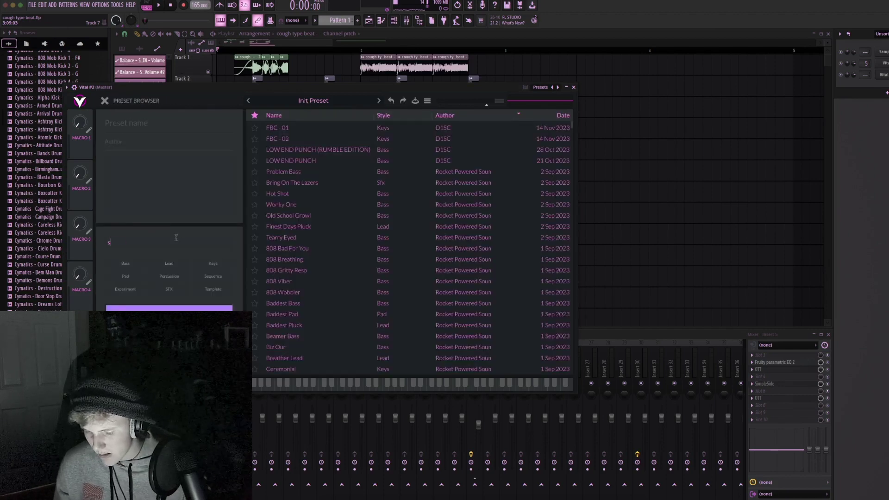
text(ub)
click(285, 131)
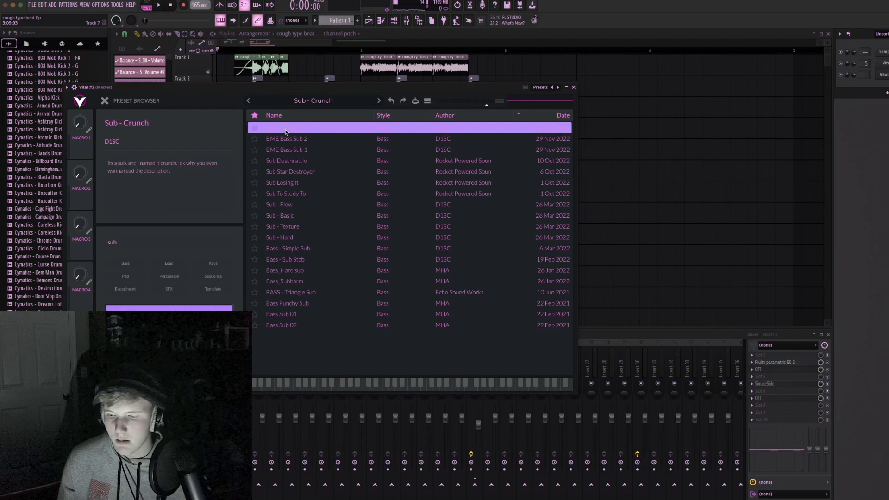
key(z)
click(574, 88)
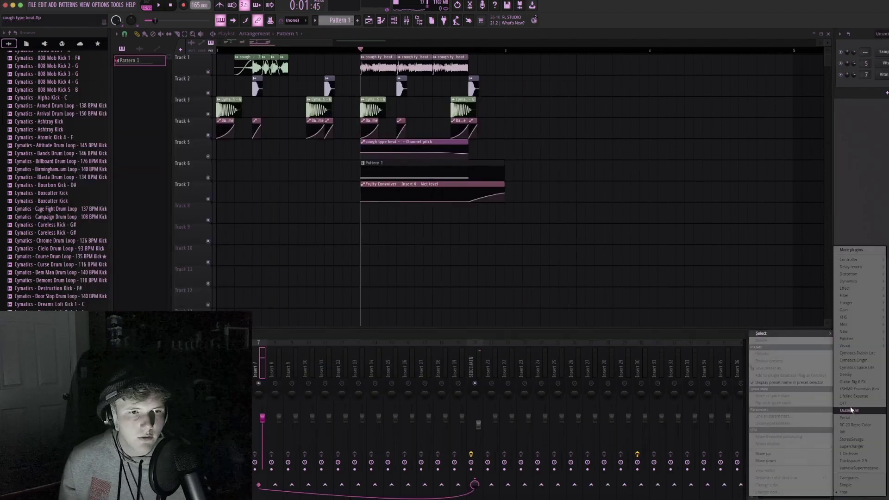
Add OTT to Insert 7's first slot and lower its downward compression and depth.
click(850, 403)
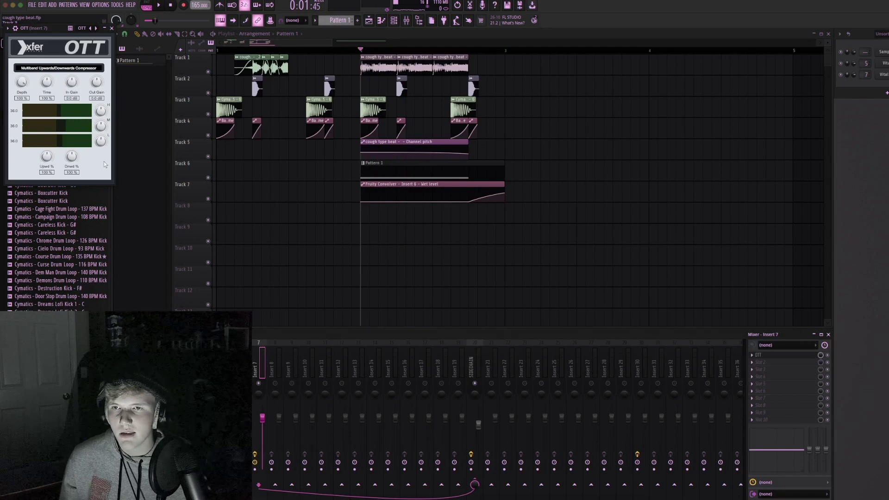
drag(71, 167, 69, 182)
key(space)
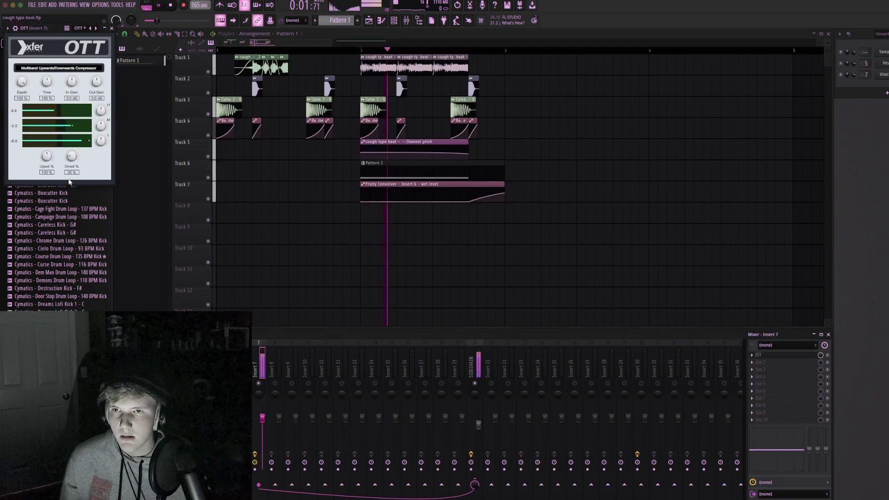
key(space)
key(space)
drag(21, 84, 20, 96)
click(111, 28)
Play bar 2 repeatedly to check the sub bass on Insert 7 against the full mix.
key(space)
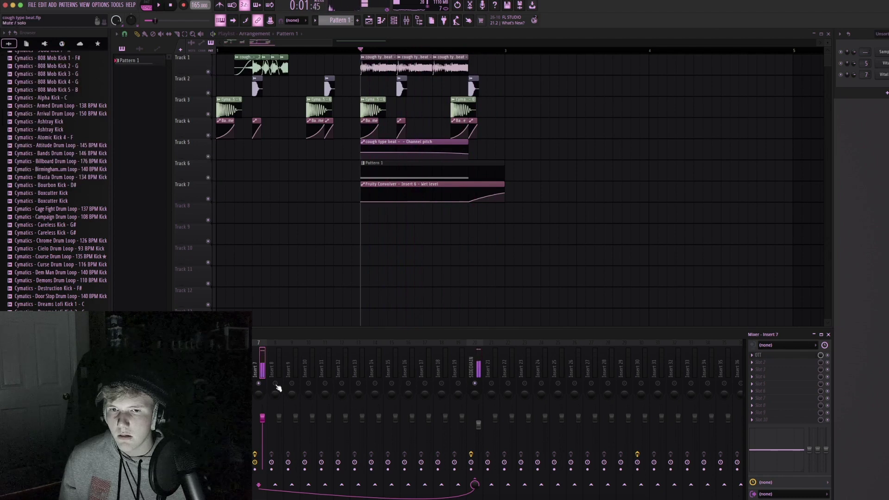
key(space)
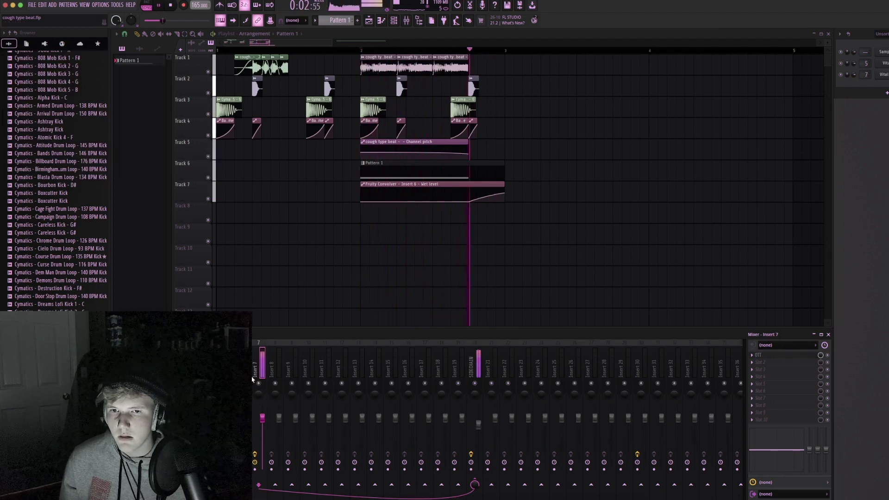
key(space)
key(space)
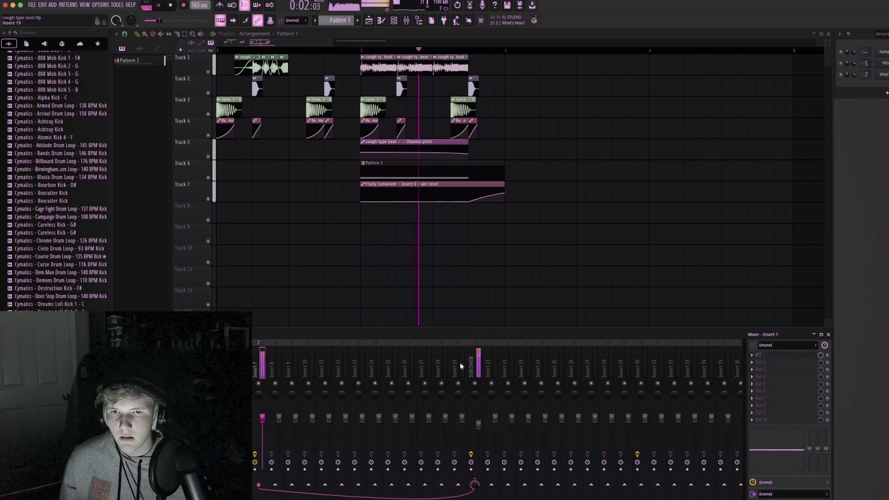
key(space)
key(space)
key(space)
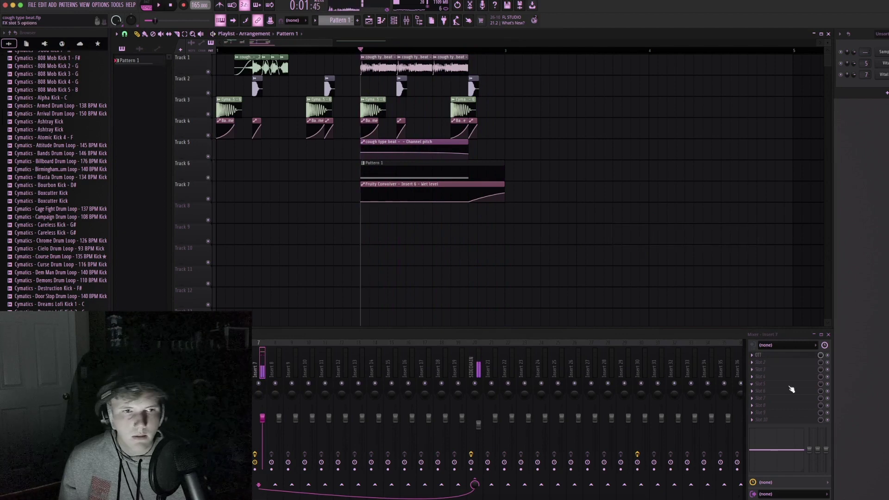
Set the Soft Clip distortion drive in Vital #2's effects to 19.05 dB, close the synth and preview the beat.
click(883, 74)
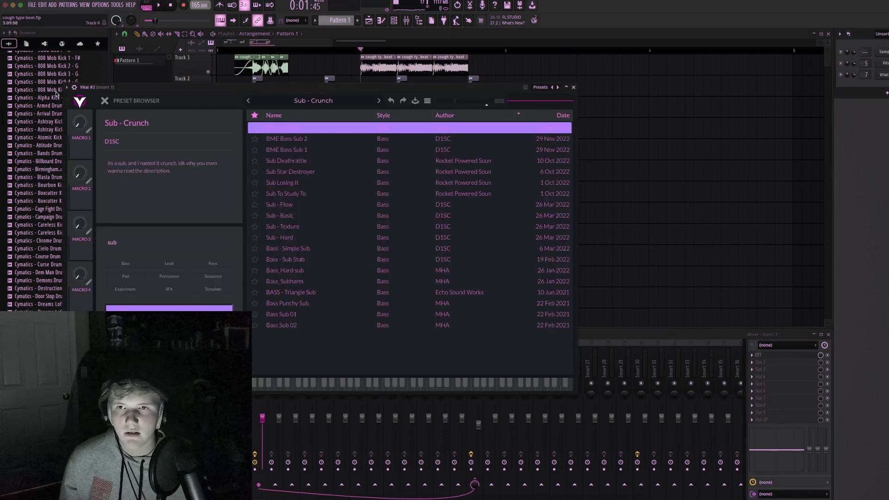
click(105, 101)
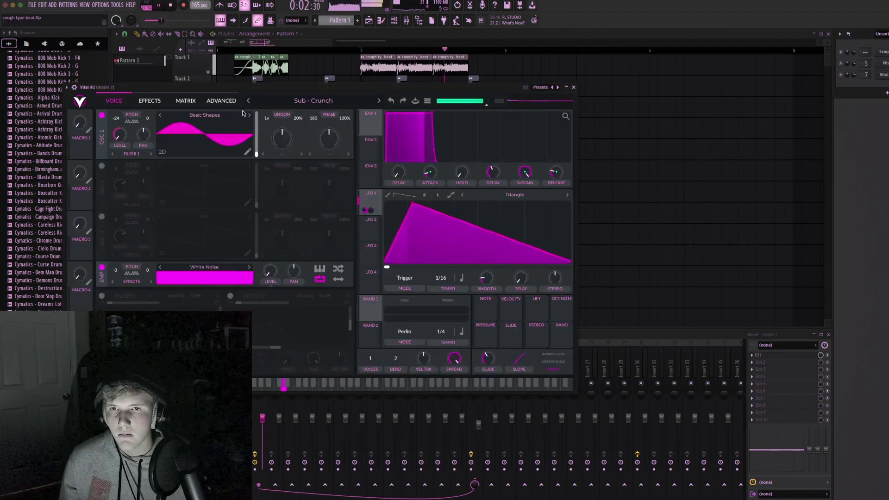
click(149, 100)
key(space)
mouse_move(283, 118)
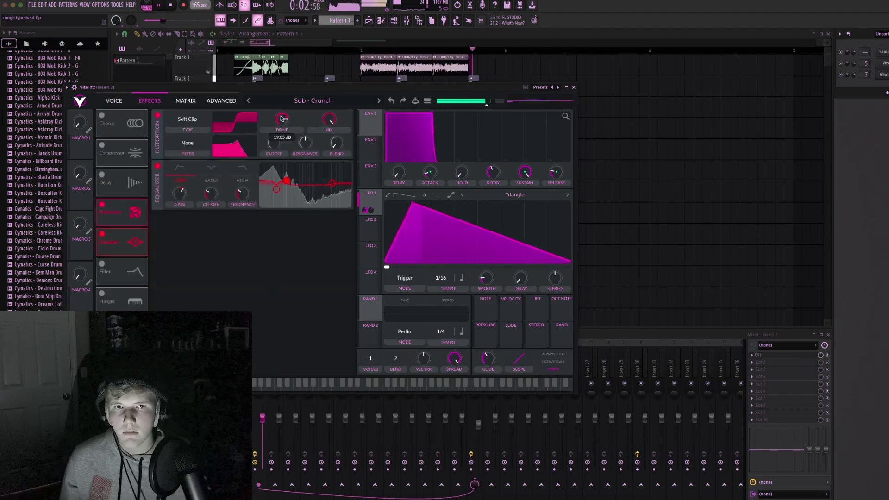
click(573, 87)
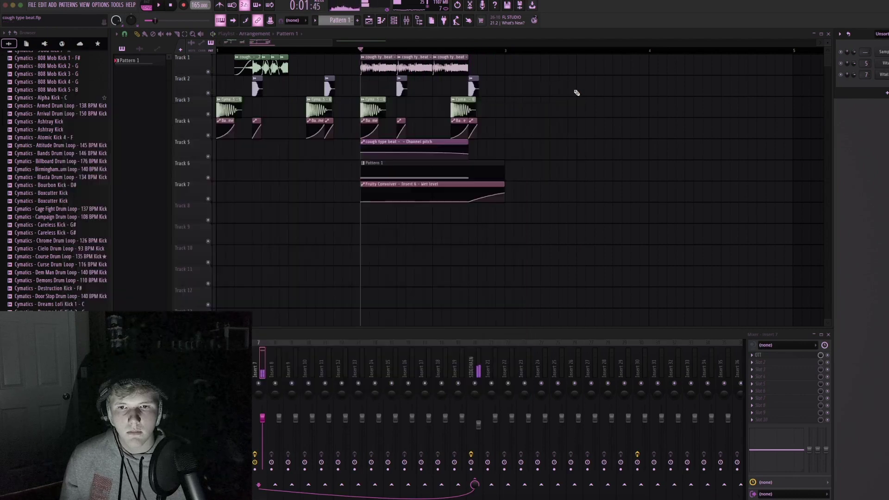
key(space)
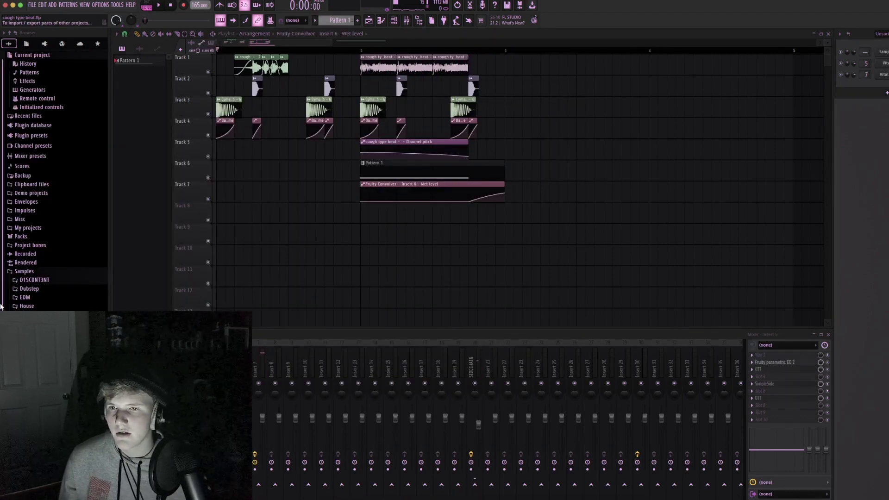
Add the BEST BRASS sample from the D1SCONT3NT folder to bar 1 of the playlist and adjust its channel volume.
click(34, 280)
scroll(42, 231, down, 6)
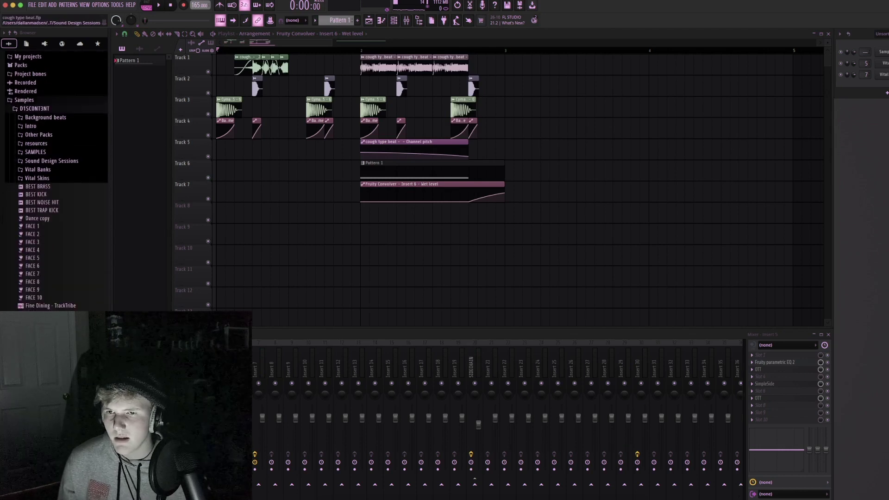
click(47, 184)
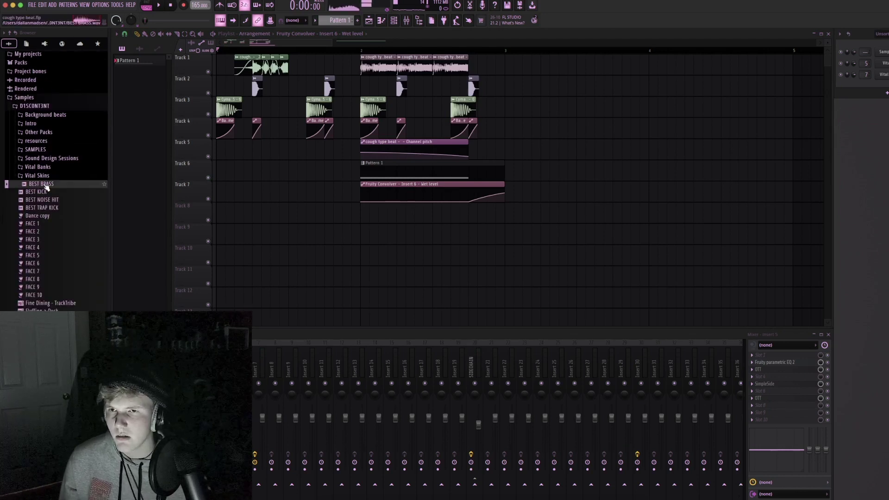
drag(197, 249, 256, 255)
key(space)
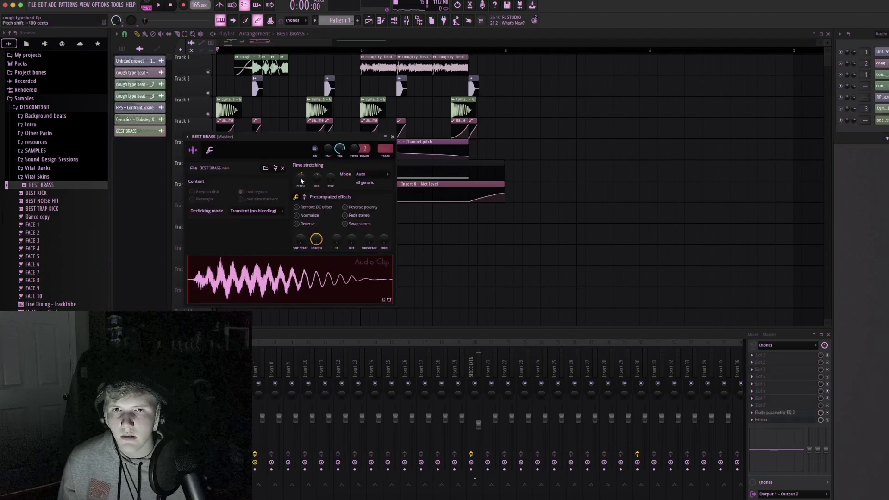
drag(341, 149, 340, 146)
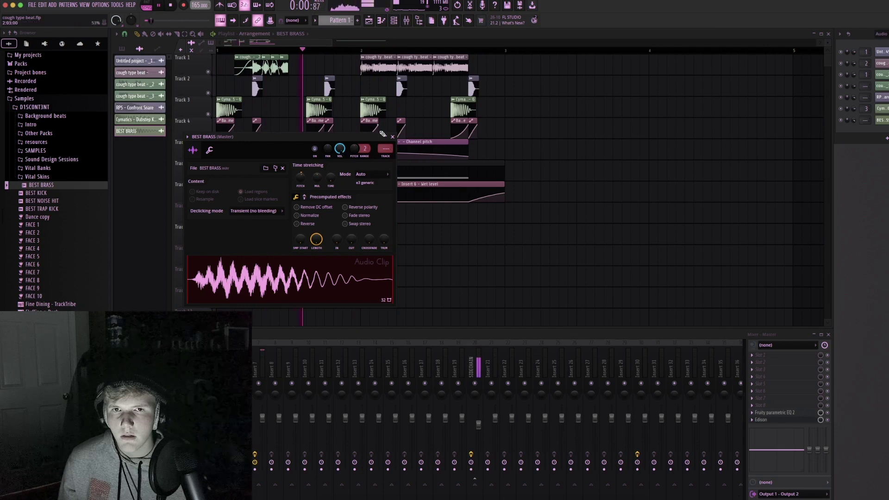
Close the BEST BRASS channel settings, route the sample to Insert 8 and add OTT to that track's first slot.
click(392, 137)
key(space)
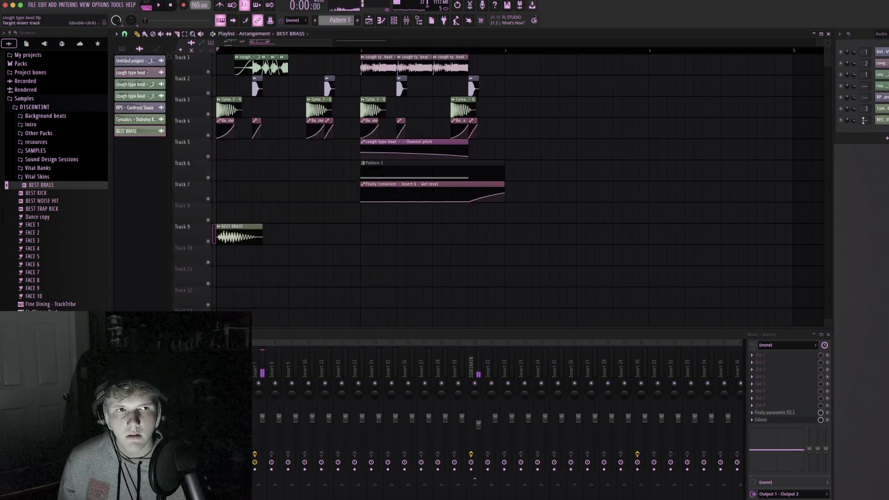
key(ctrl+l)
click(752, 355)
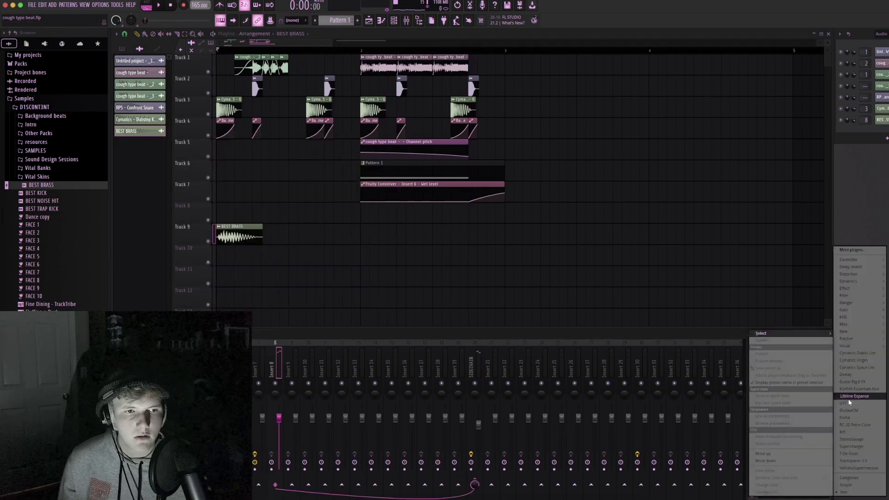
click(849, 403)
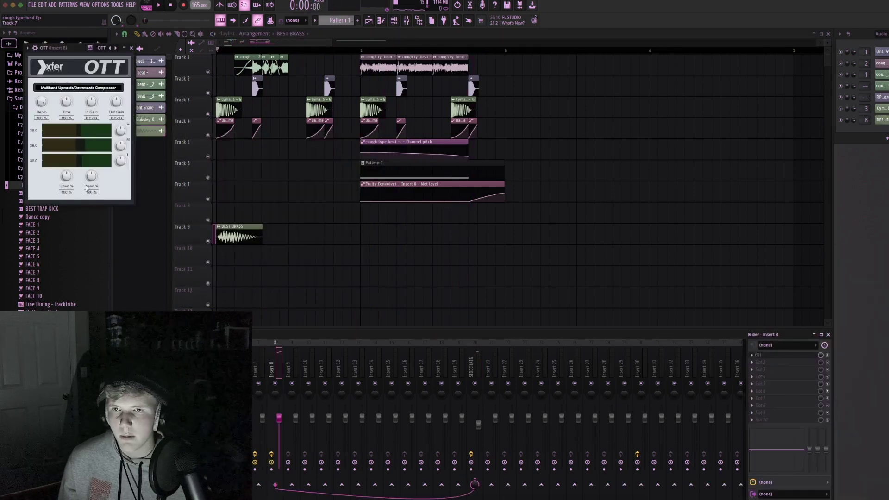
Lower the downward compression and depth of Insert 8's OTT while the beat plays, and close the plugin.
key(space)
drag(87, 187, 90, 203)
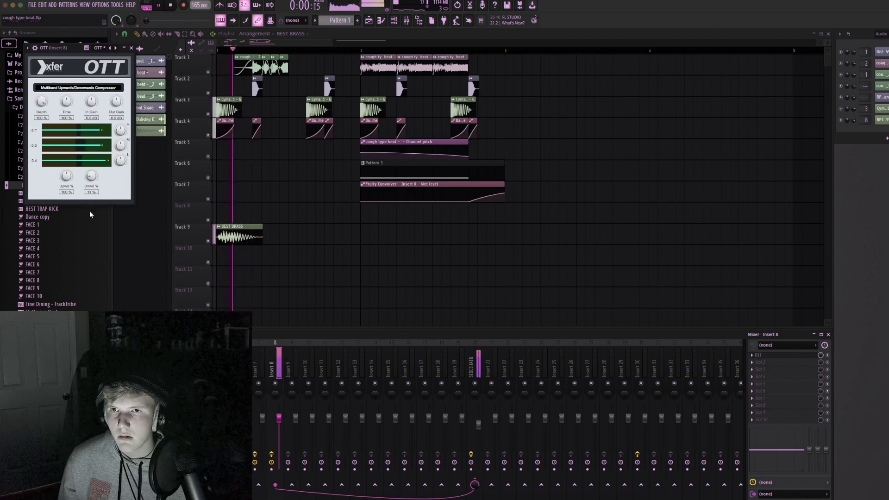
drag(41, 102, 43, 111)
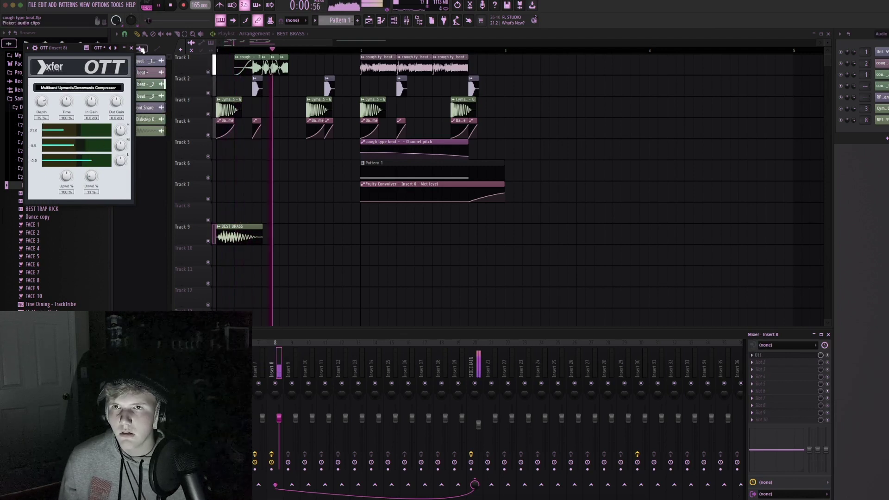
click(131, 48)
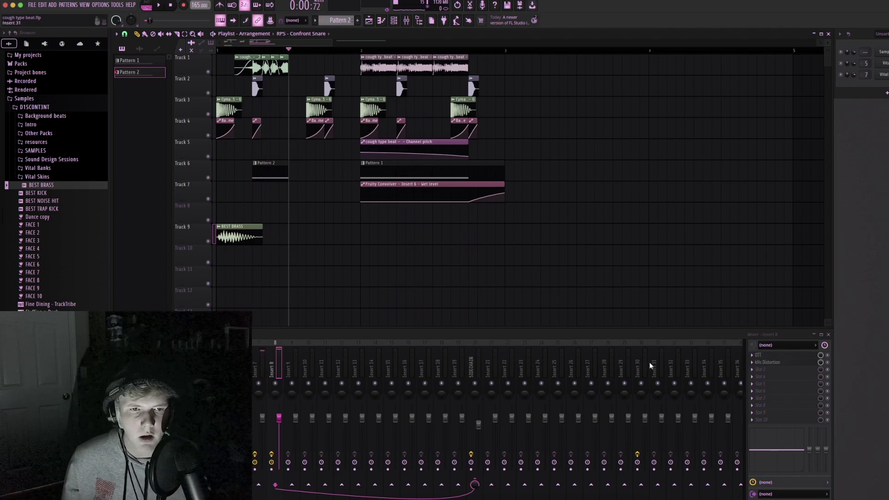
Record another cough with Edison on Insert 31 and place the clip on Track 8 before bar 2.
click(654, 363)
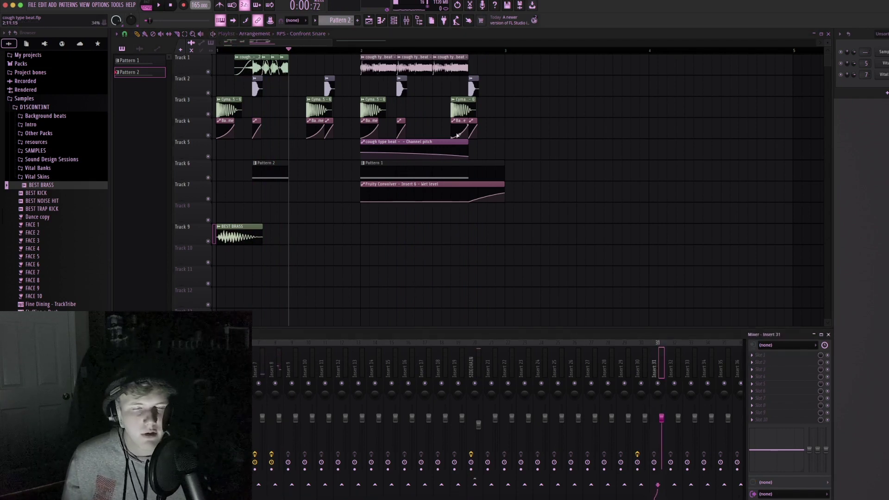
key(ctrl+e)
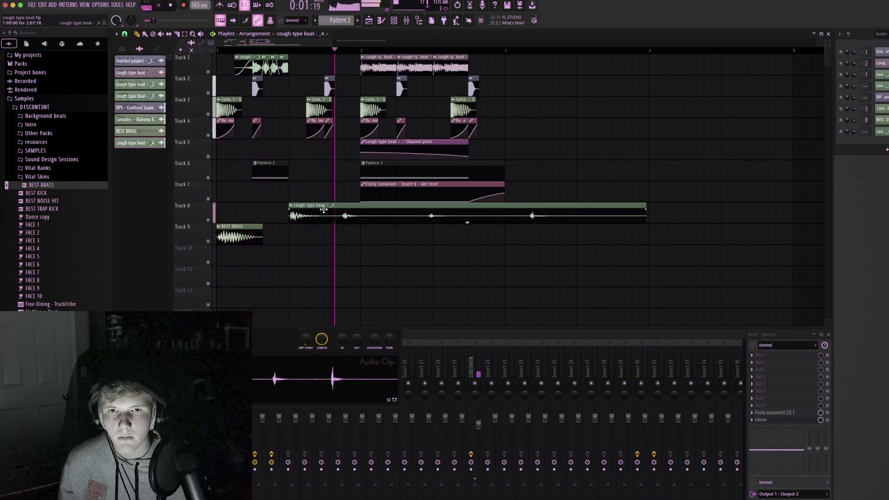
key(space)
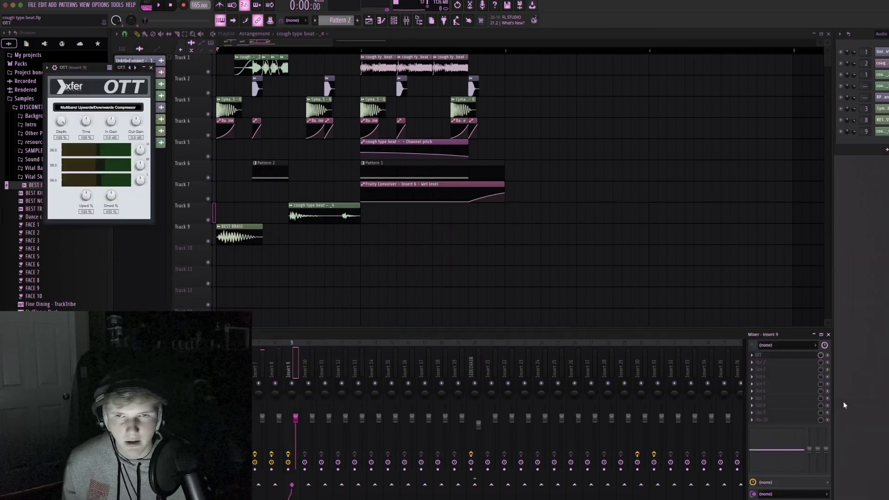
Add OTT to Insert 9 for the new cough clip and route the track only to SIDECHAIN.
key(Escape)
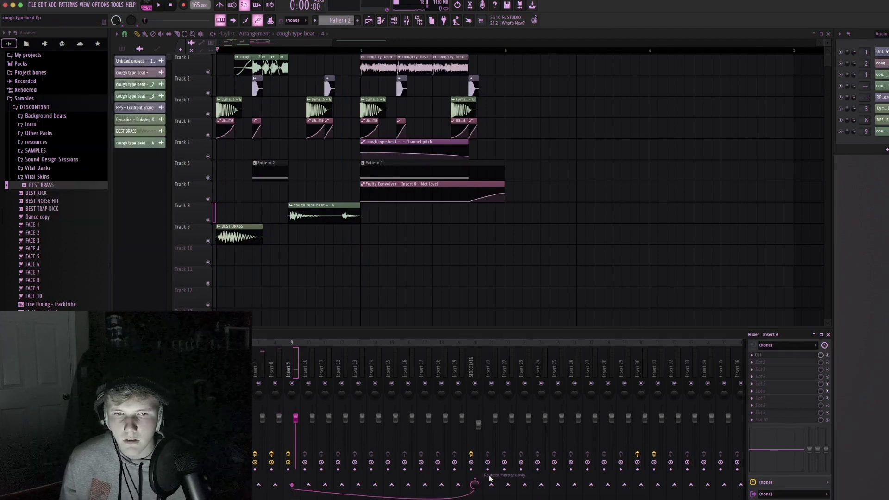
key(space)
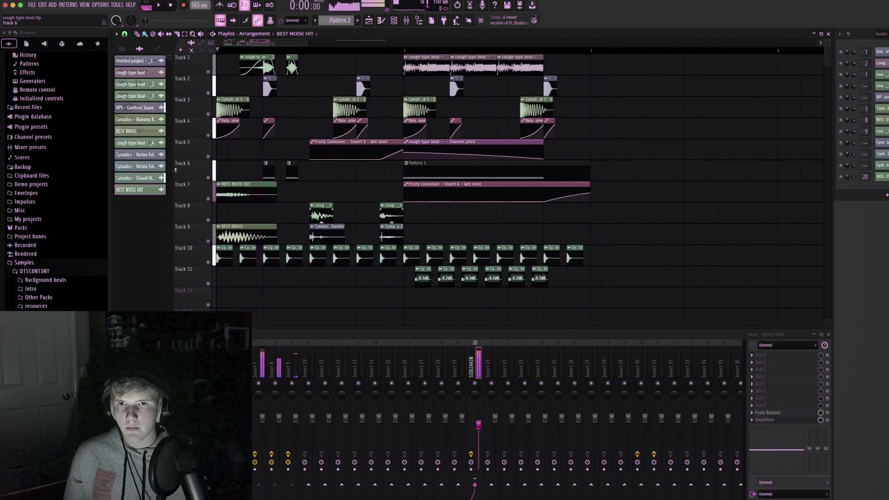
Solo Track 7 to check the BEST NOISE HIT clip, unsolo it and play the full beat.
right_click(208, 199)
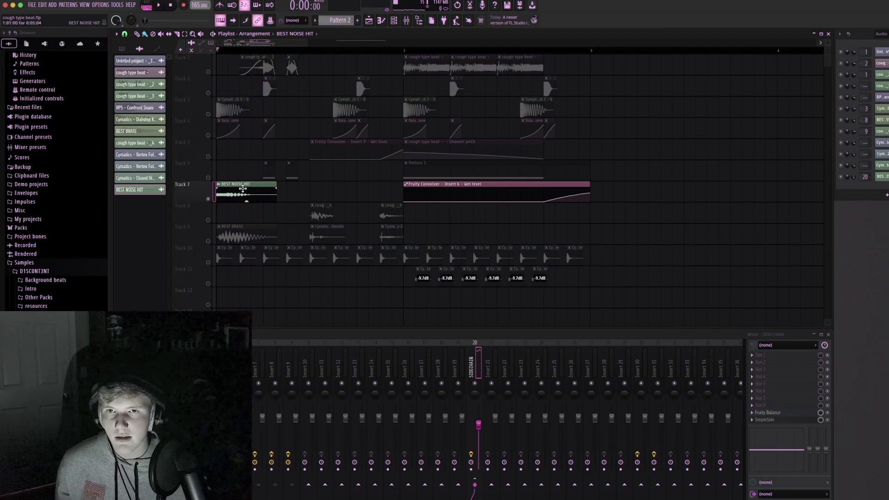
right_click(209, 200)
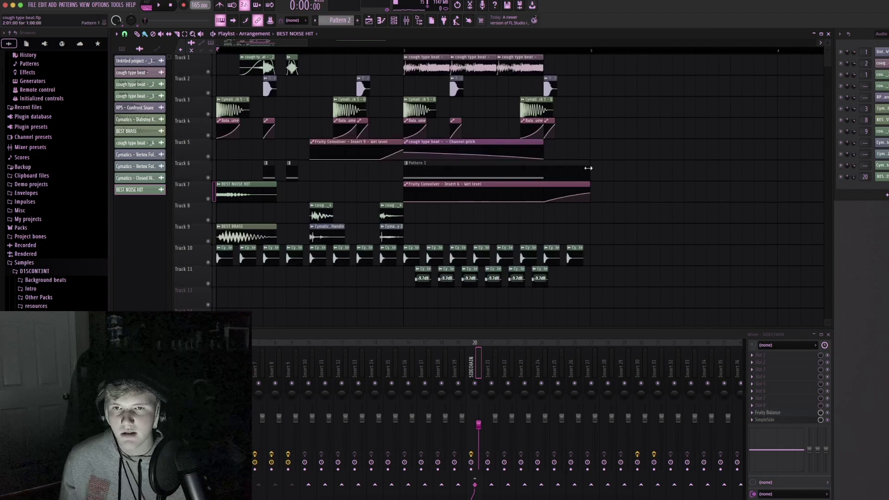
key(space)
click(618, 174)
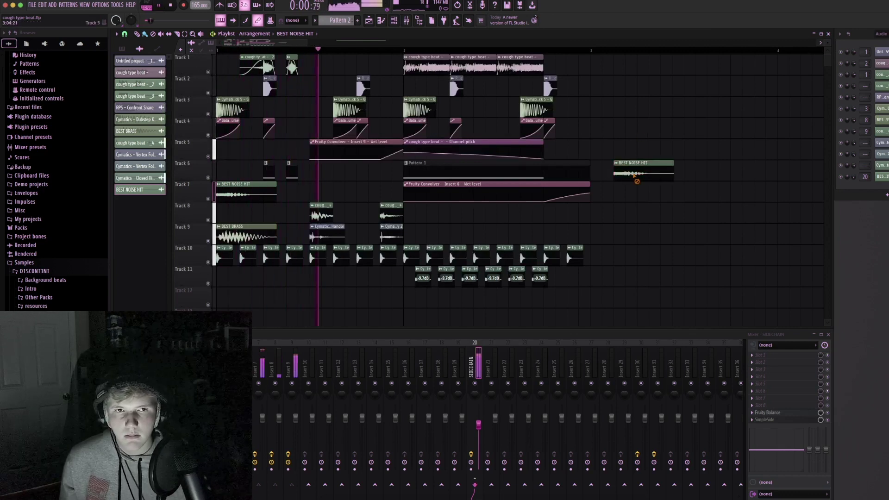
right_click(634, 175)
key(space)
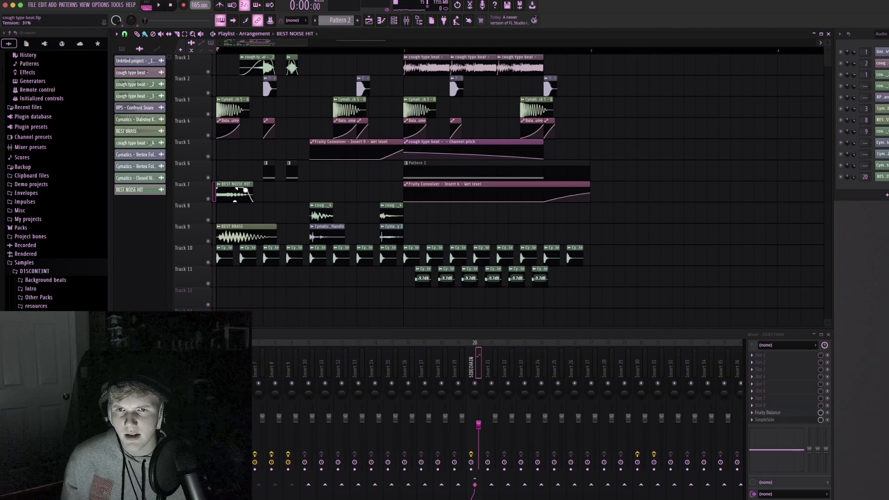
Save the project and play the two-bar beat from the start to check it with the shortened BEST NOISE HIT.
click(737, 213)
right_click(743, 220)
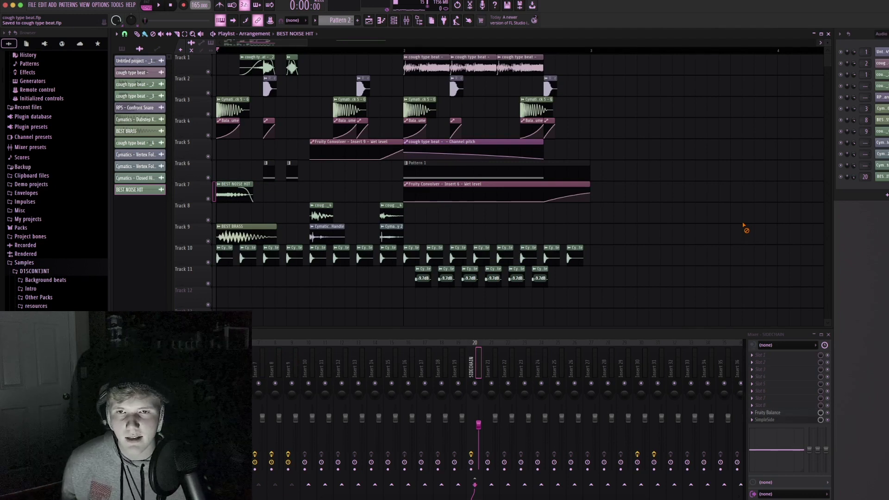
key(space)
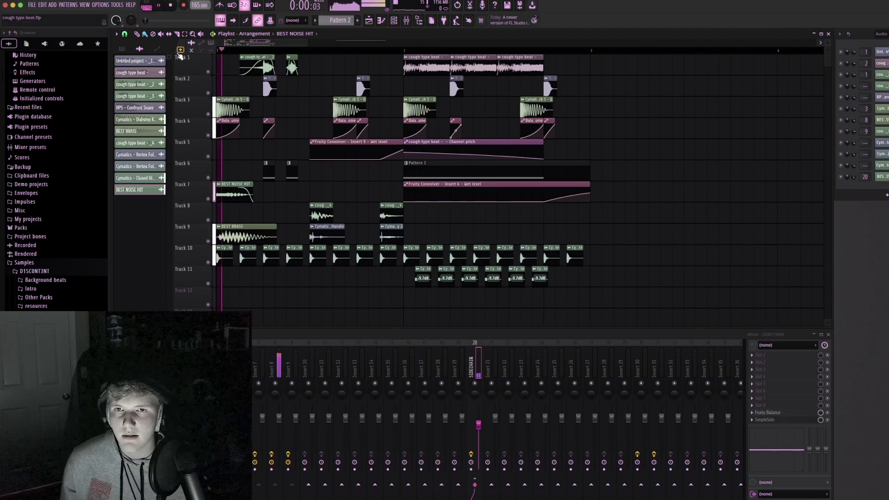
right_click(687, 198)
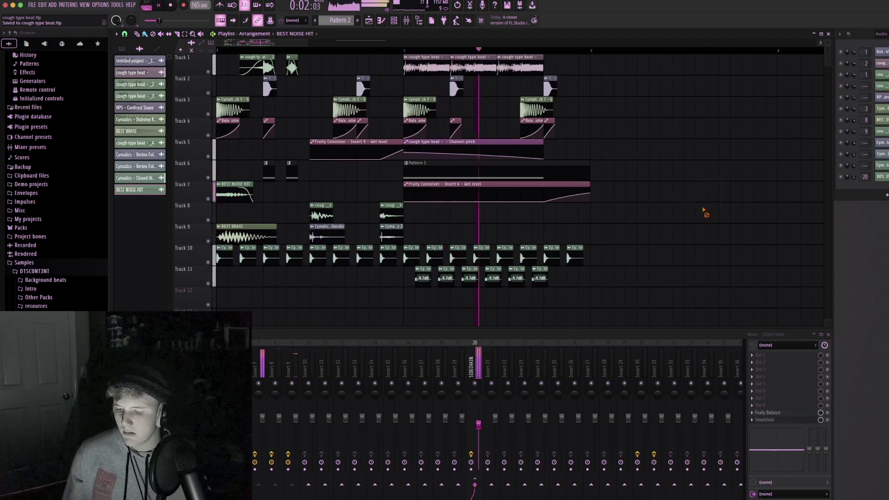
key(space)
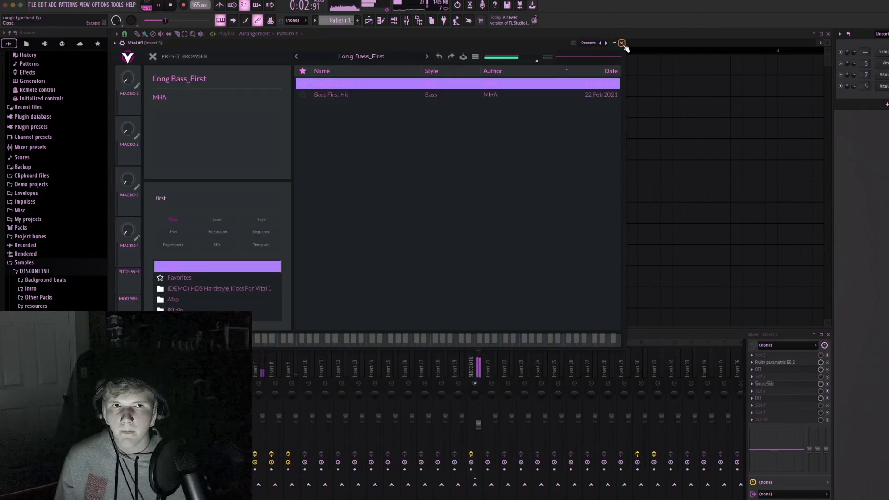
Add another OTT to Insert 5's ninth slot for the Vital #3 bass and lower its downward compression.
click(621, 43)
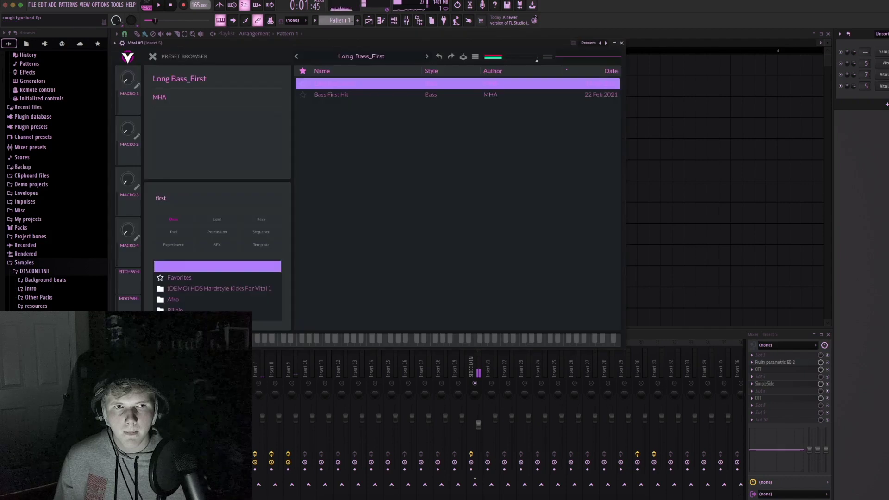
click(152, 58)
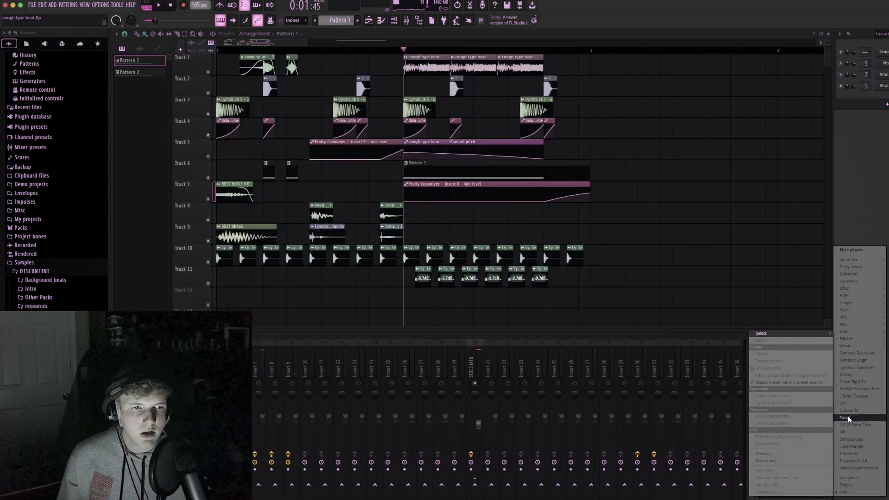
click(847, 403)
key(space)
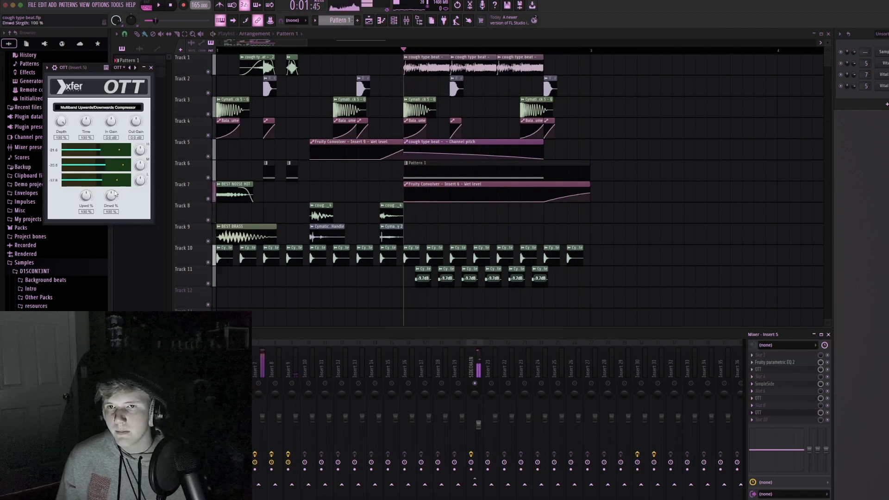
drag(112, 196, 114, 214)
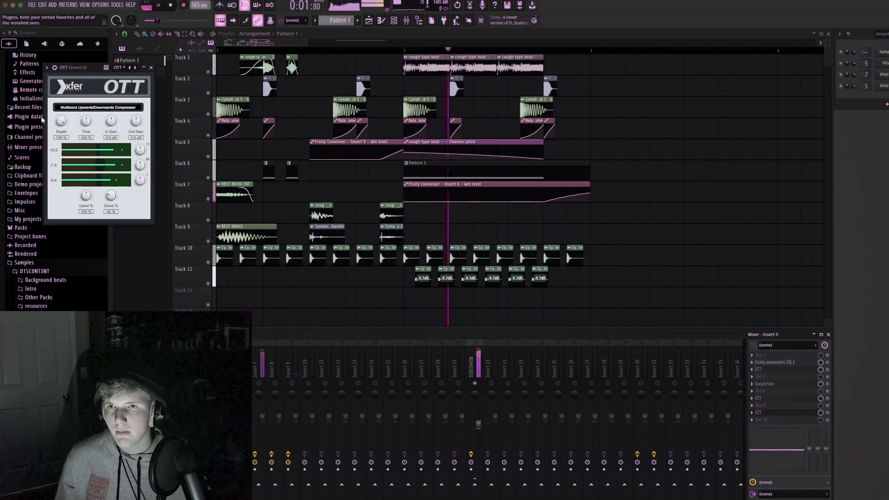
key(space)
click(151, 67)
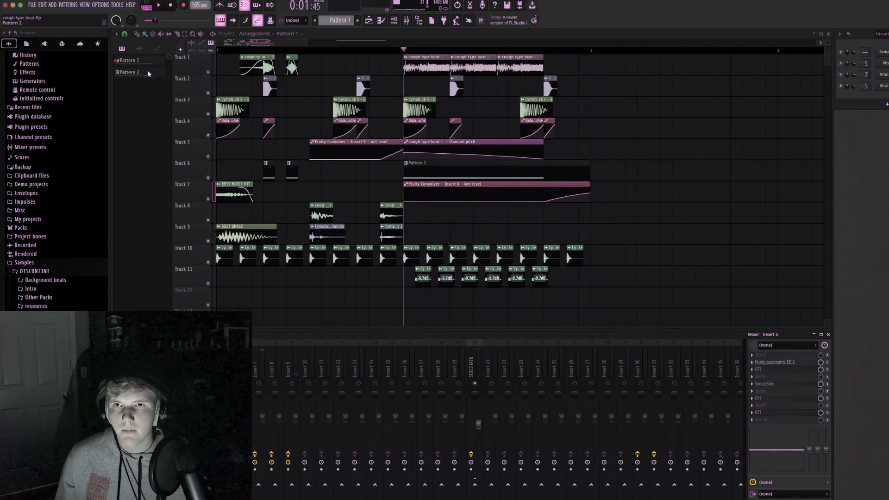
Examine the effects of Vital #3's Long Bass_First patch, close the synth and play the beat.
click(883, 87)
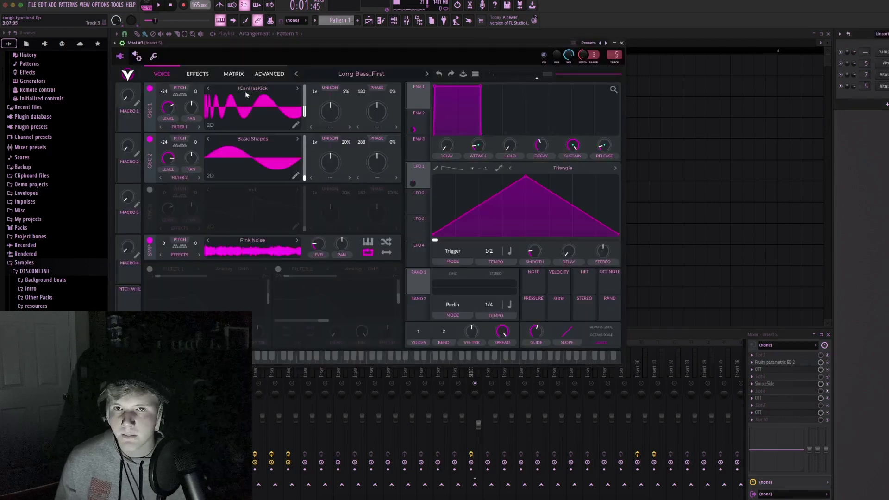
click(198, 73)
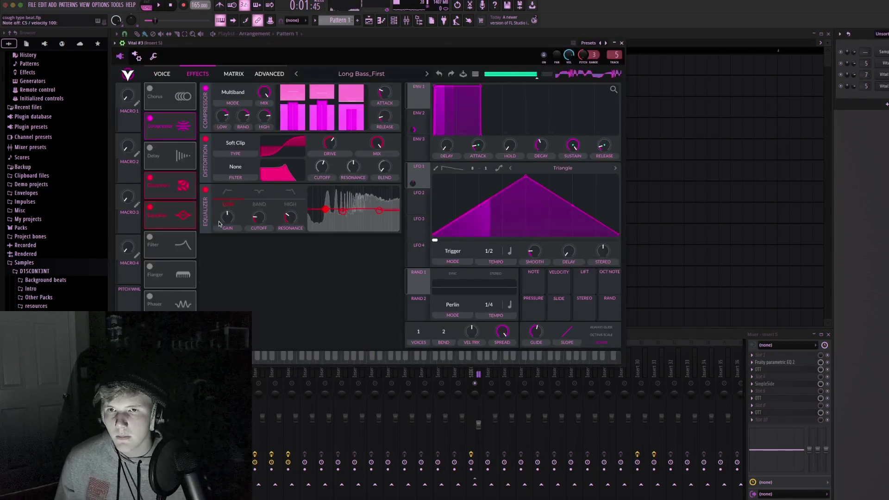
click(624, 43)
key(space)
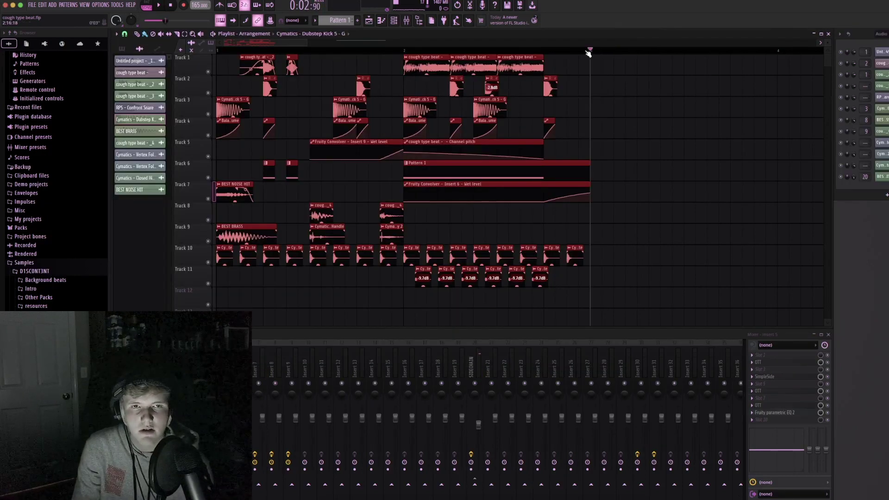
Add a chopped cough clip at the end of bar 3 on Track 1 and play the transition into bar 4.
key(space)
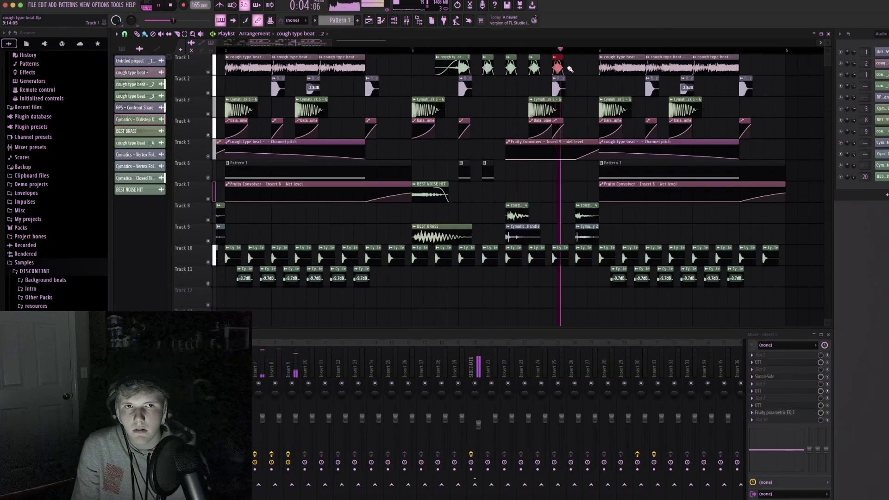
click(577, 68)
key(space)
key(space)
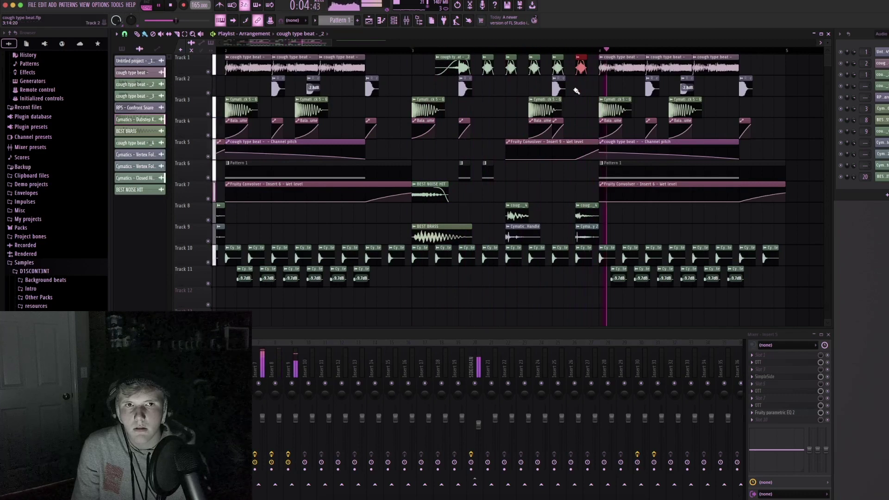
key(space)
key(space)
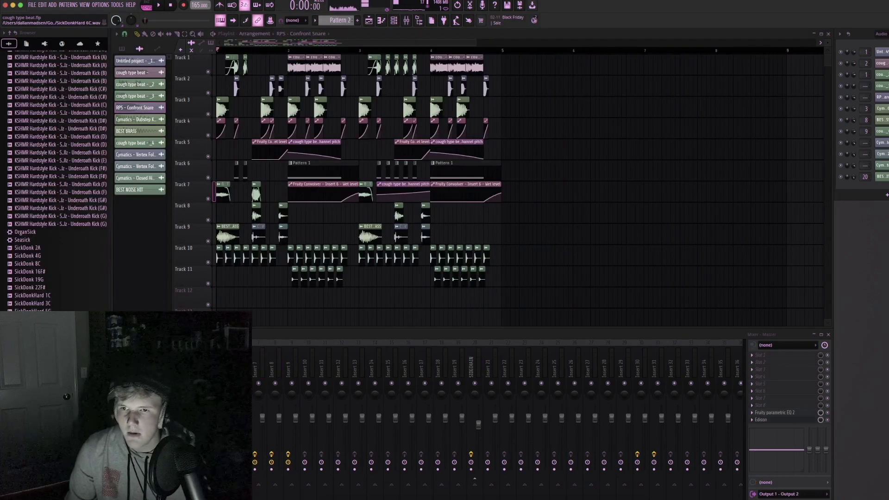
Audition the SickDonkHard 1C sample in the browser.
click(42, 294)
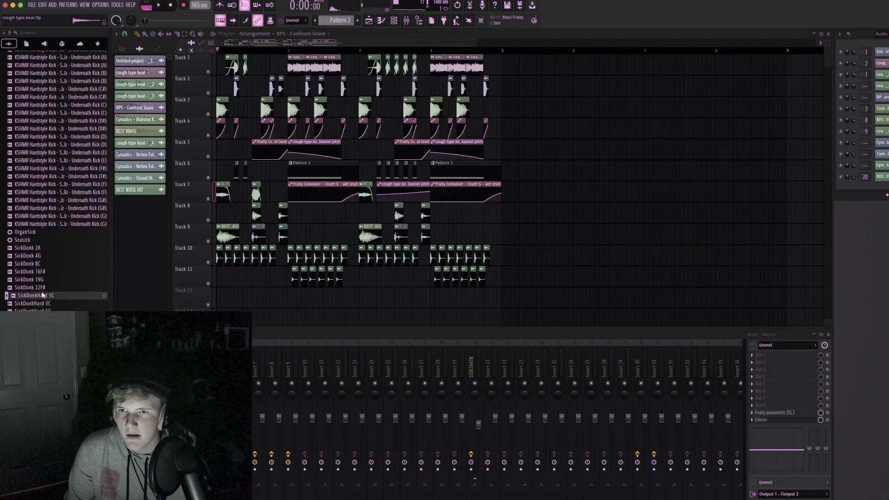